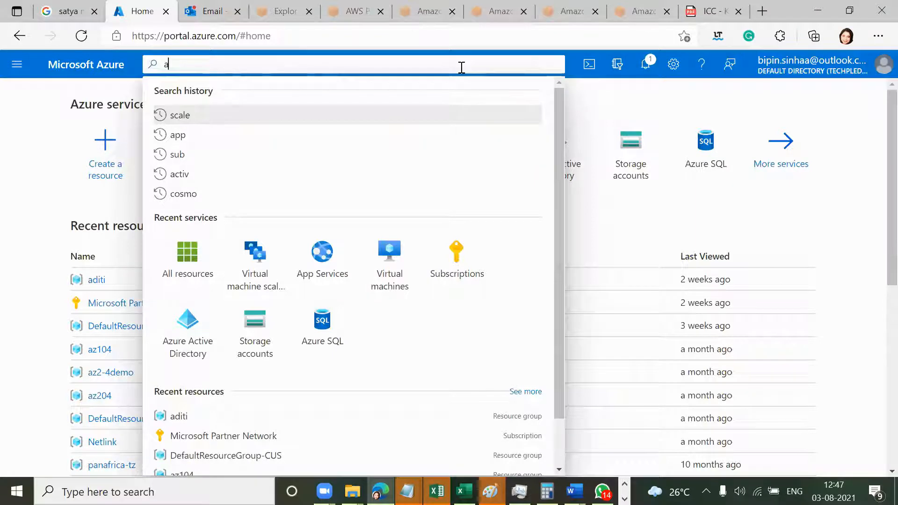
Find the Availability sets service and start creating a new availability set.
{"action": "type", "text": "v"}
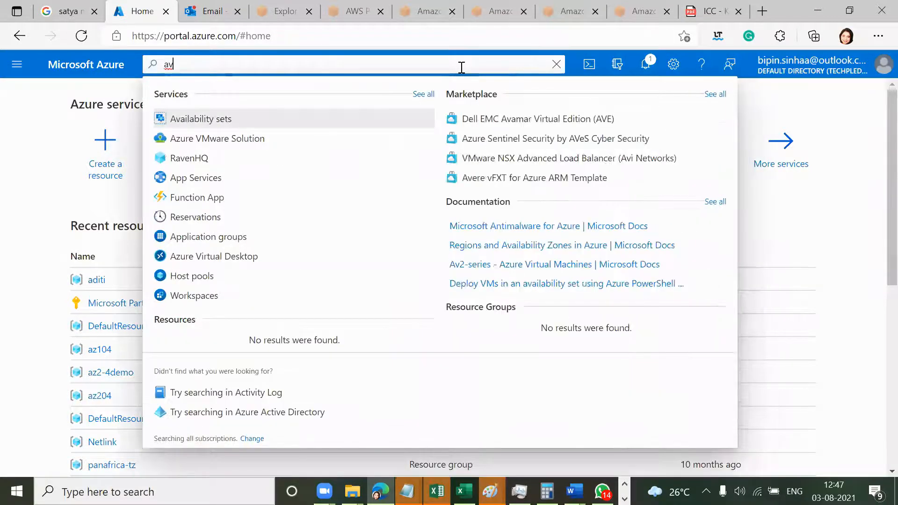
{"action": "left_click", "coordinate": [423, 123]}
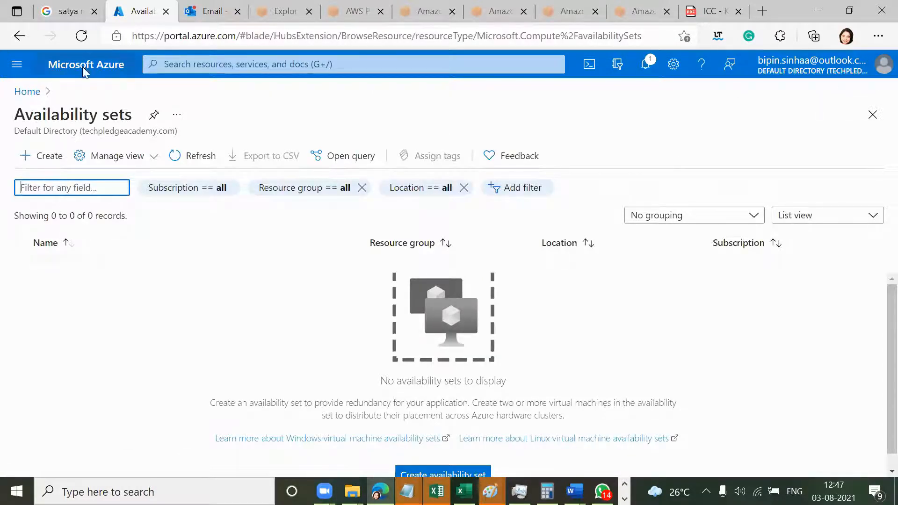
{"action": "left_click", "coordinate": [49, 162]}
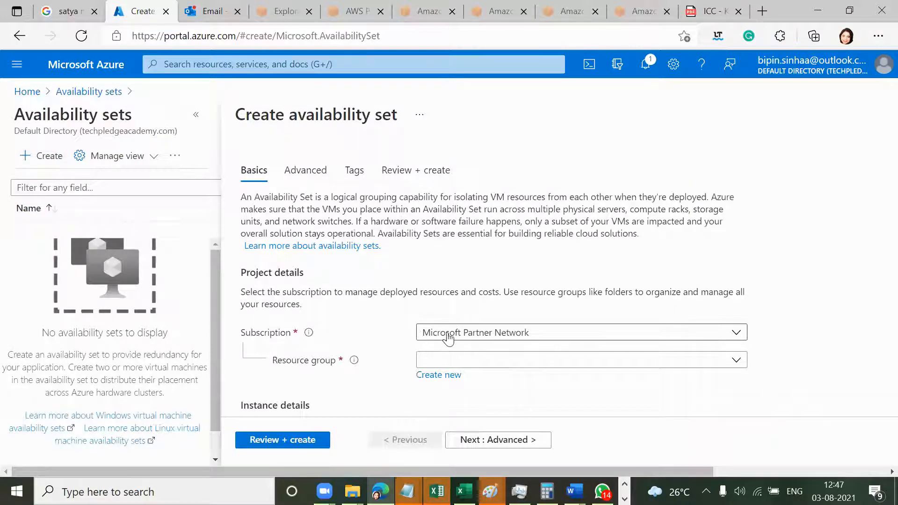
Assign the availability set to the first existing resource group in the list and name it avset.
{"action": "scroll", "coordinate": [448, 338], "scroll_direction": "down", "scroll_amount": 2}
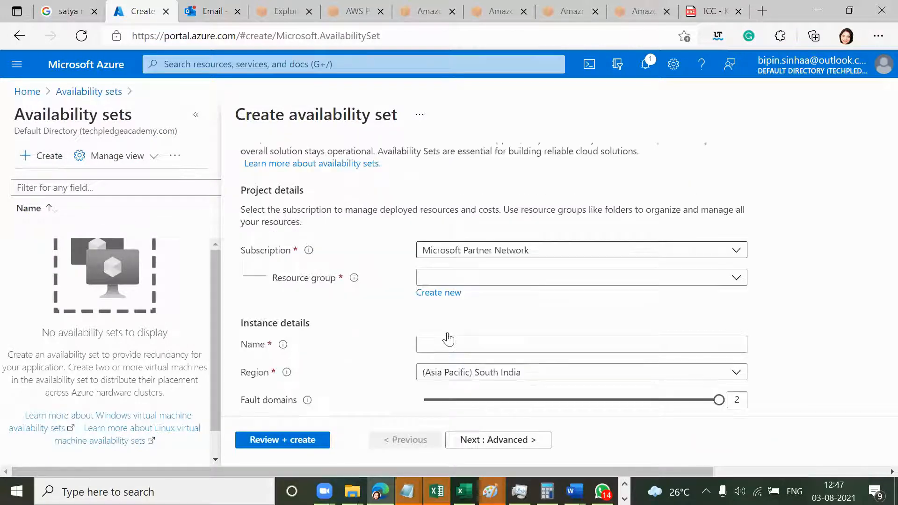
{"action": "left_click", "coordinate": [459, 279]}
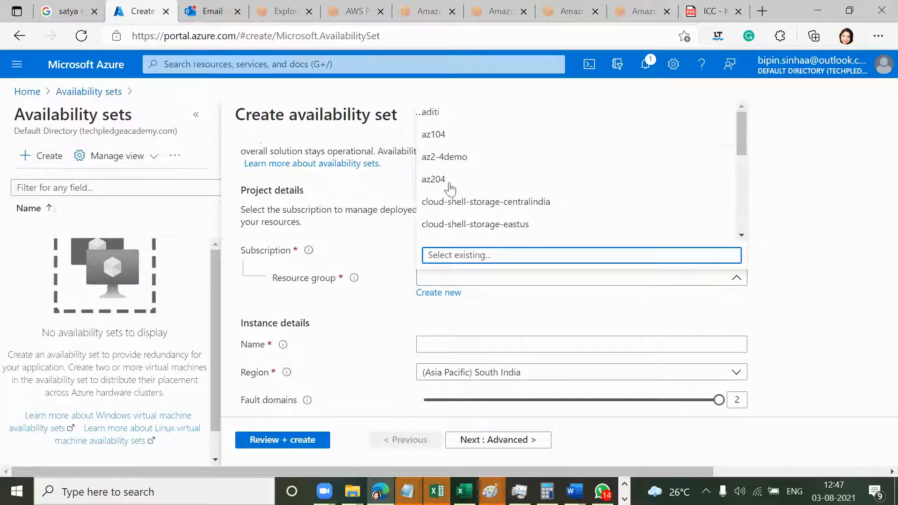
{"action": "left_click", "coordinate": [456, 117]}
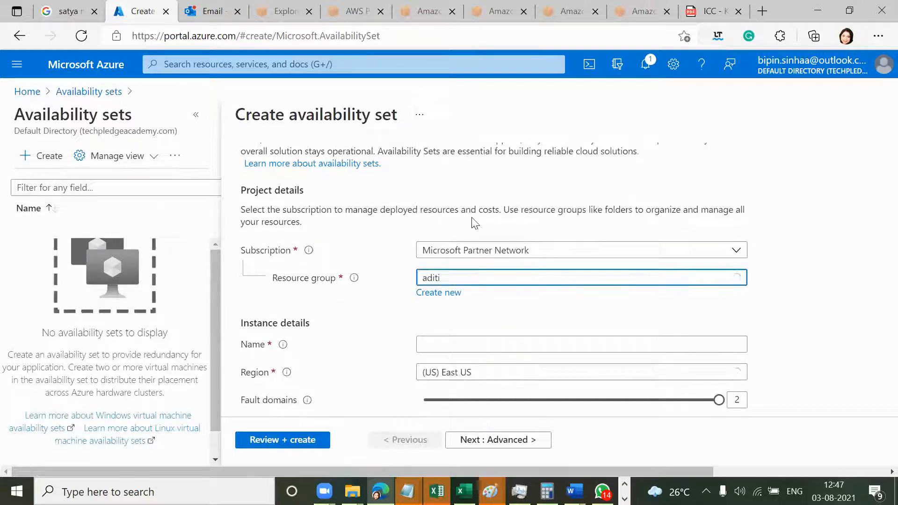
{"action": "left_click", "coordinate": [456, 265]}
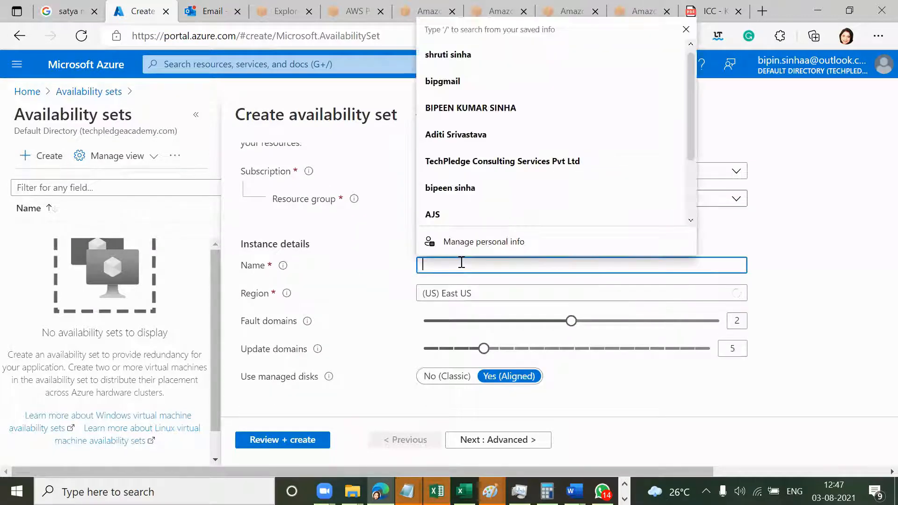
{"action": "type", "text": "avset"}
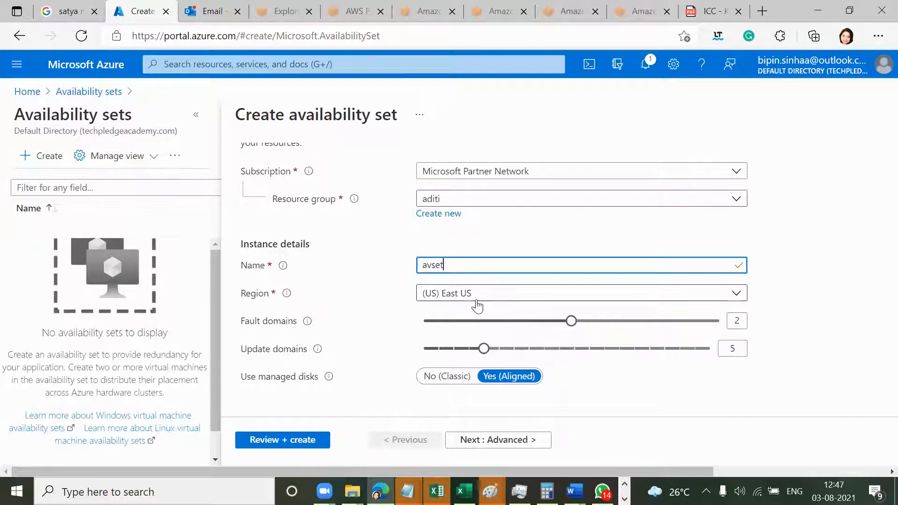
Set the fault domains to 3, then validate and create the availability set.
{"action": "left_click", "coordinate": [743, 319]}
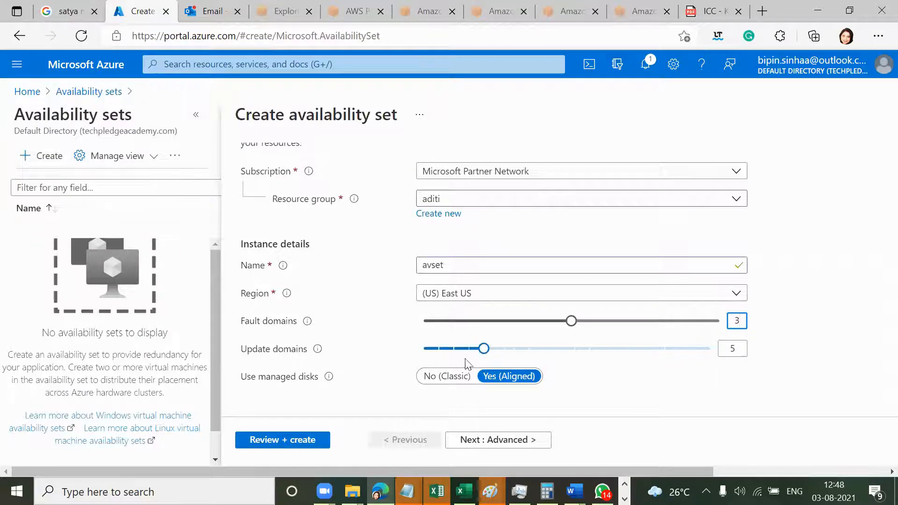
{"action": "mouse_move", "coordinate": [484, 349]}
{"action": "left_mouse_down"}
{"action": "mouse_move", "coordinate": [687, 343]}
{"action": "mouse_move", "coordinate": [708, 332]}
{"action": "mouse_move", "coordinate": [537, 367]}
{"action": "mouse_move", "coordinate": [482, 363]}
{"action": "left_mouse_up"}
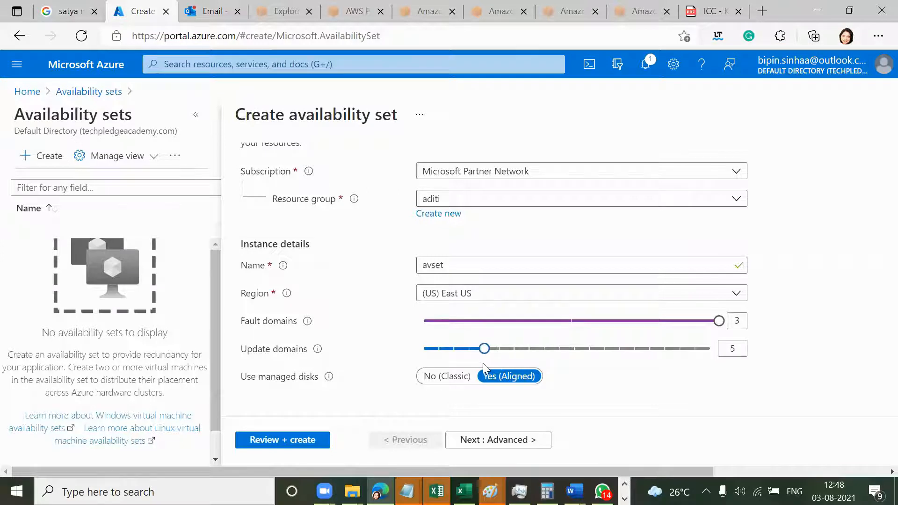
{"action": "left_click", "coordinate": [296, 445]}
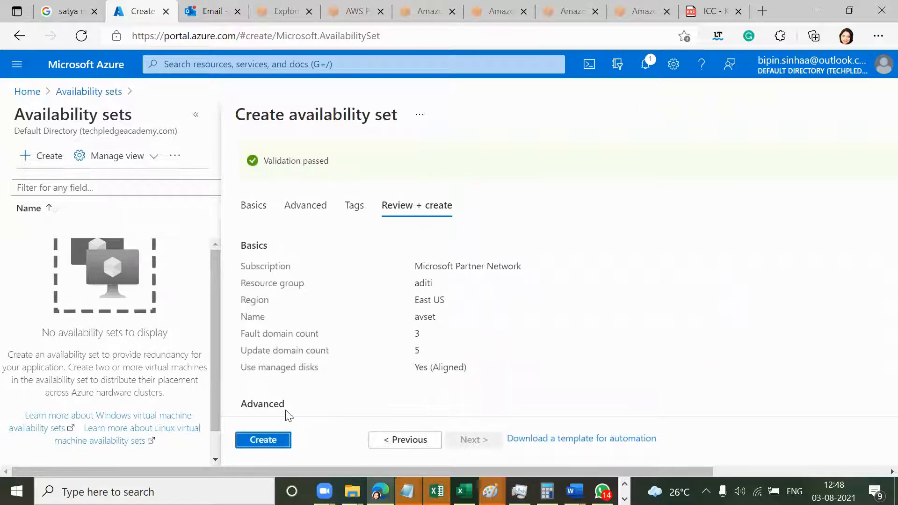
{"action": "left_click", "coordinate": [264, 440]}
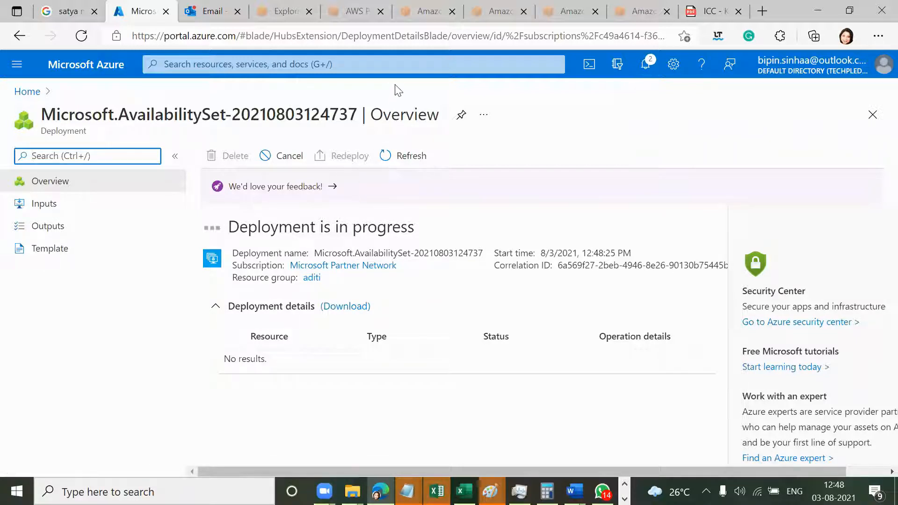
Go to the Virtual machines service and start creating a new virtual machine.
{"action": "left_click", "coordinate": [403, 68]}
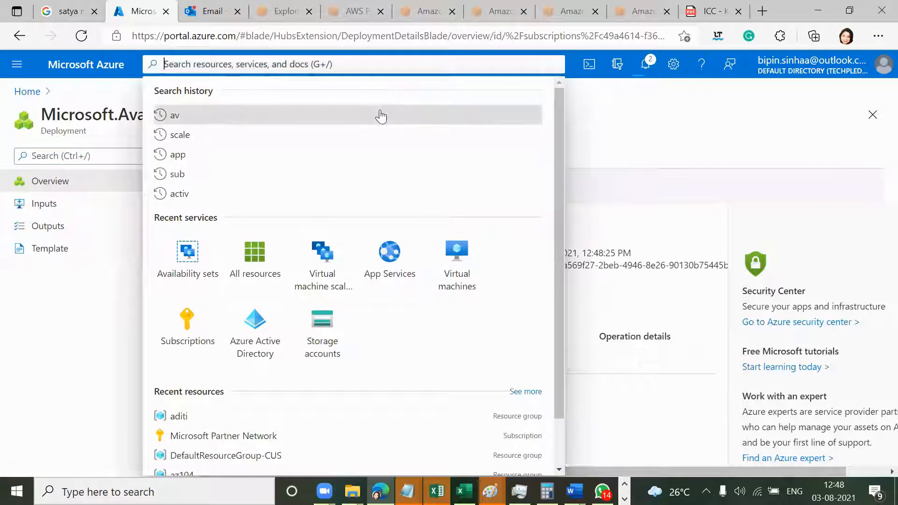
{"action": "left_click", "coordinate": [464, 261]}
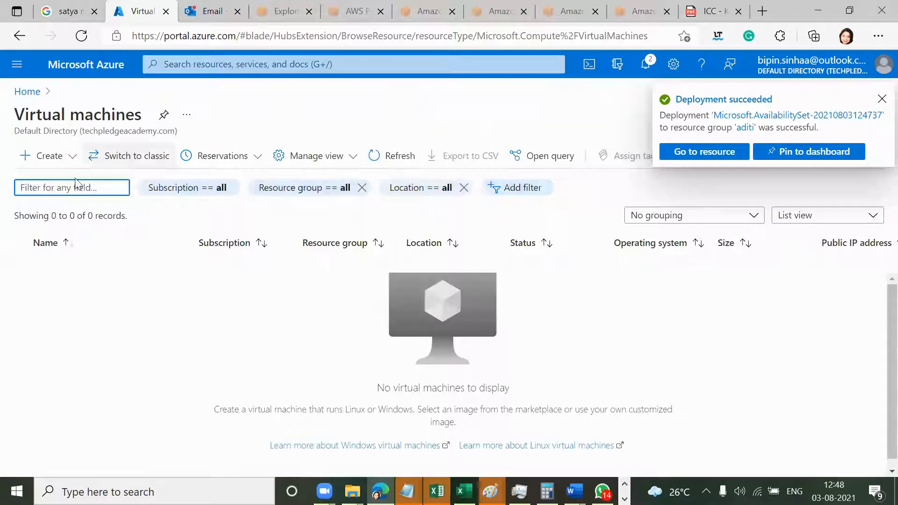
{"action": "left_click", "coordinate": [42, 157]}
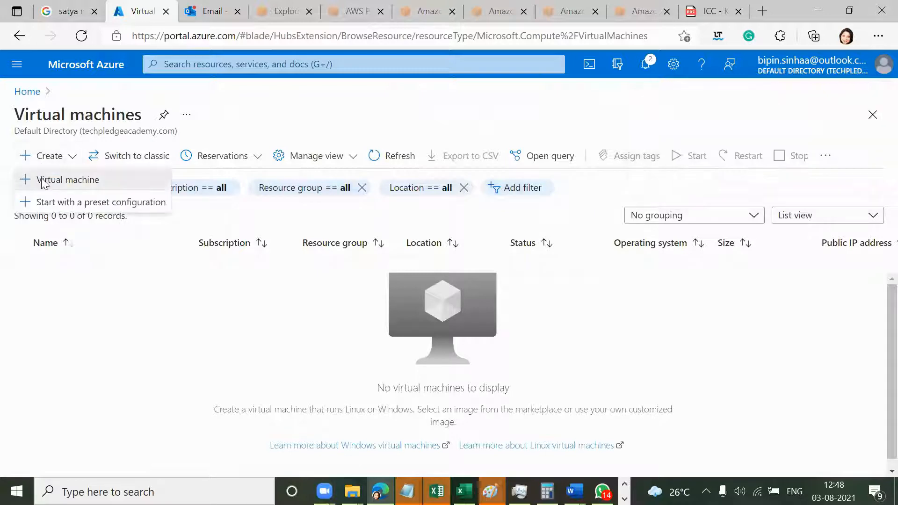
{"action": "left_click", "coordinate": [41, 179]}
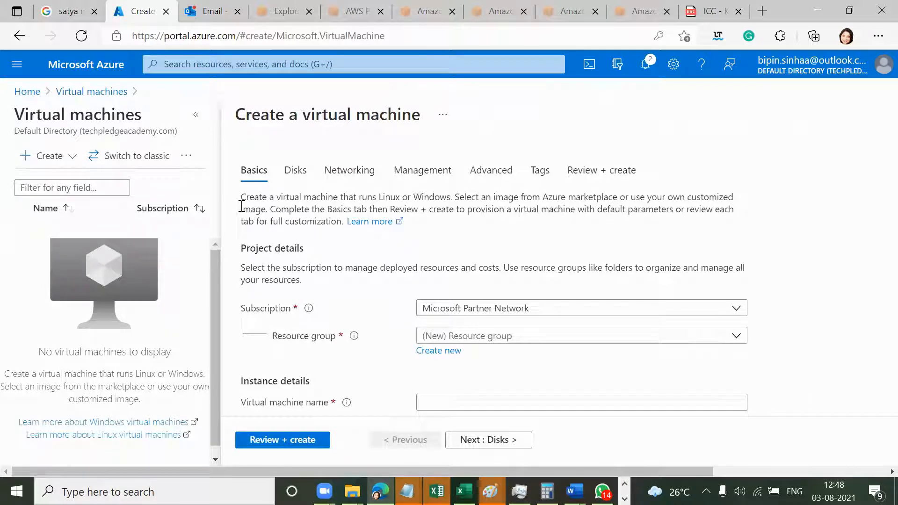
Assign the virtual machine to the same resource group as the availability set and name it infi-sal-db-01.
{"action": "scroll", "coordinate": [389, 272], "scroll_direction": "down", "scroll_amount": 2}
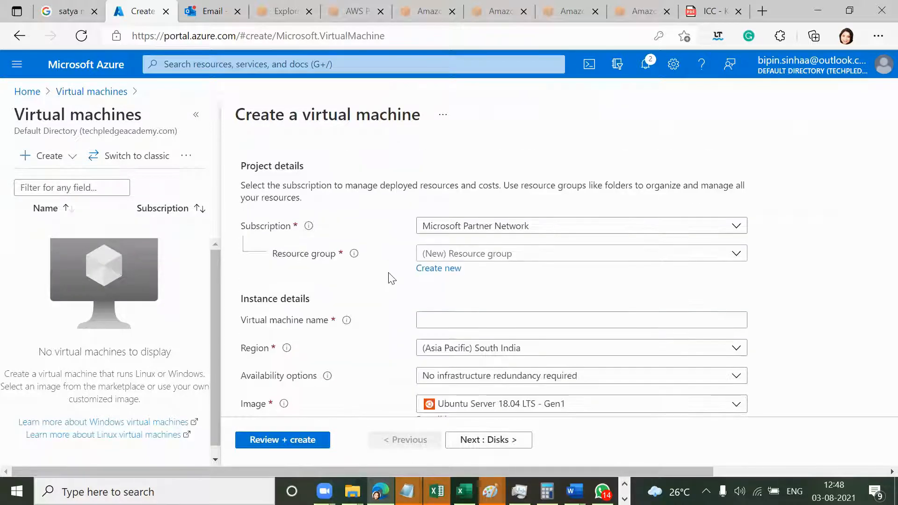
{"action": "left_click", "coordinate": [451, 254]}
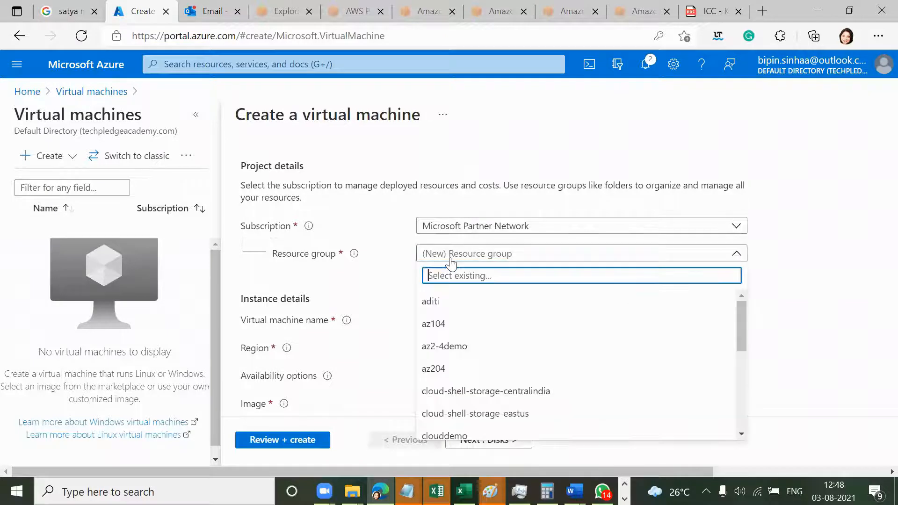
{"action": "left_click", "coordinate": [432, 306]}
{"action": "scroll", "coordinate": [435, 313], "scroll_direction": "down", "scroll_amount": 2}
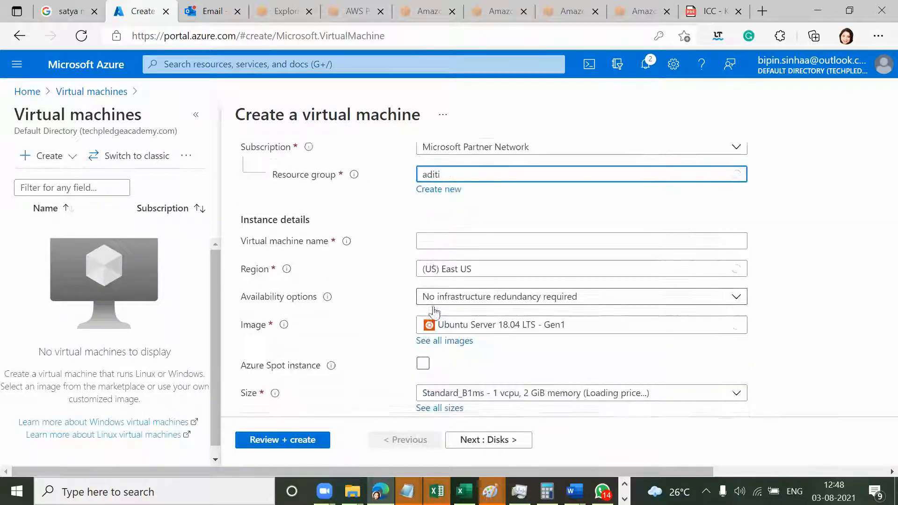
{"action": "left_click", "coordinate": [434, 237]}
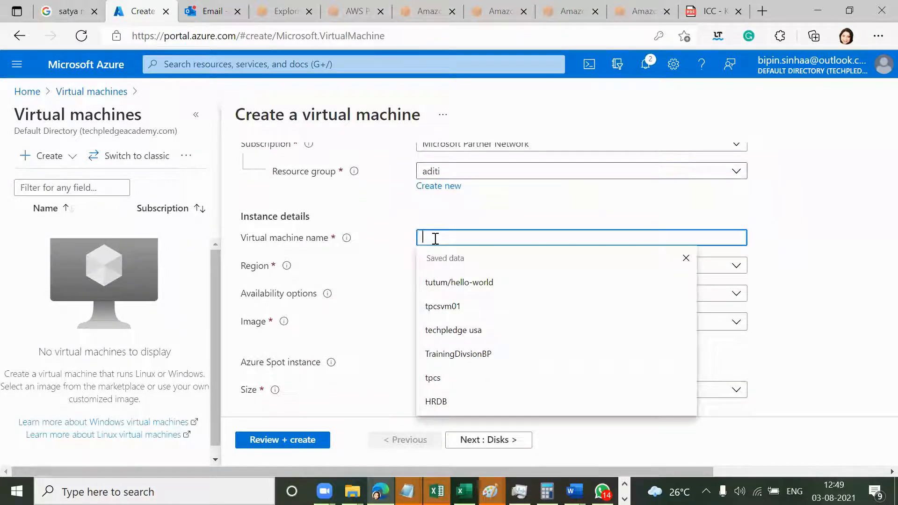
{"action": "type", "text": "inf"}
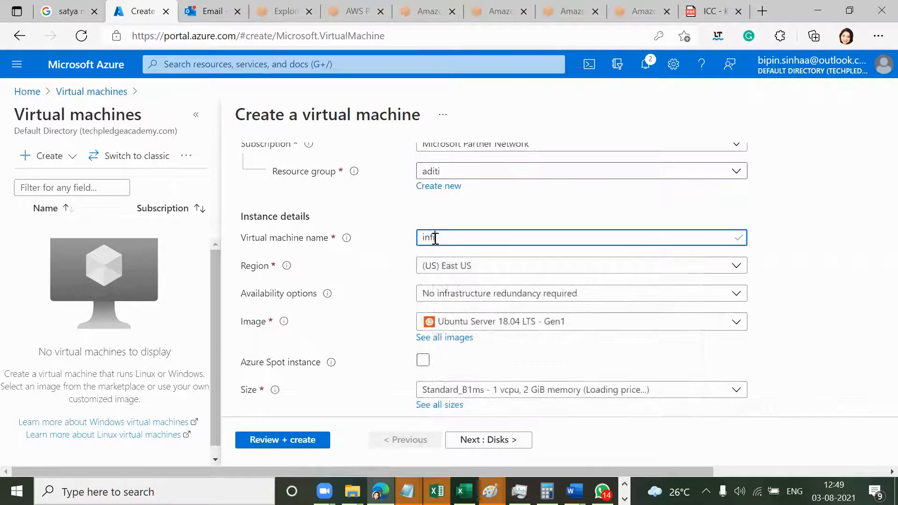
{"action": "type", "text": "i"}
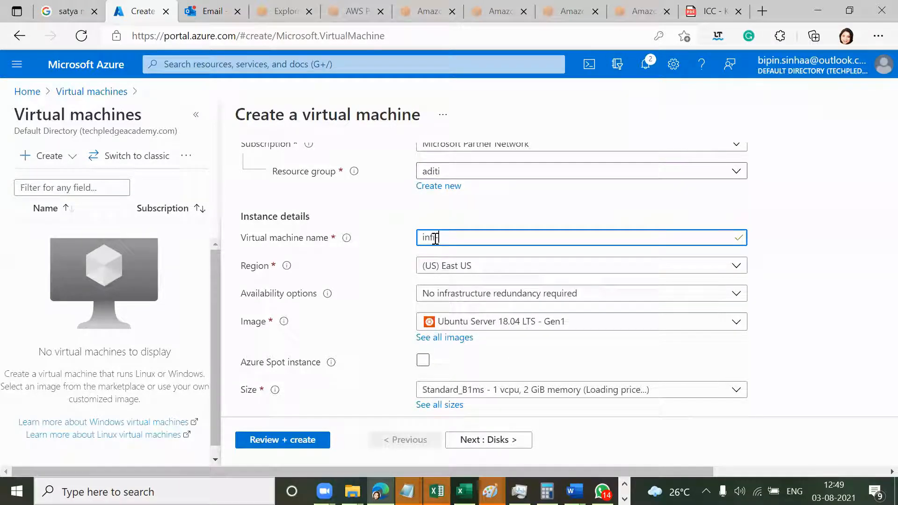
{"action": "type", "text": "-sal-d"}
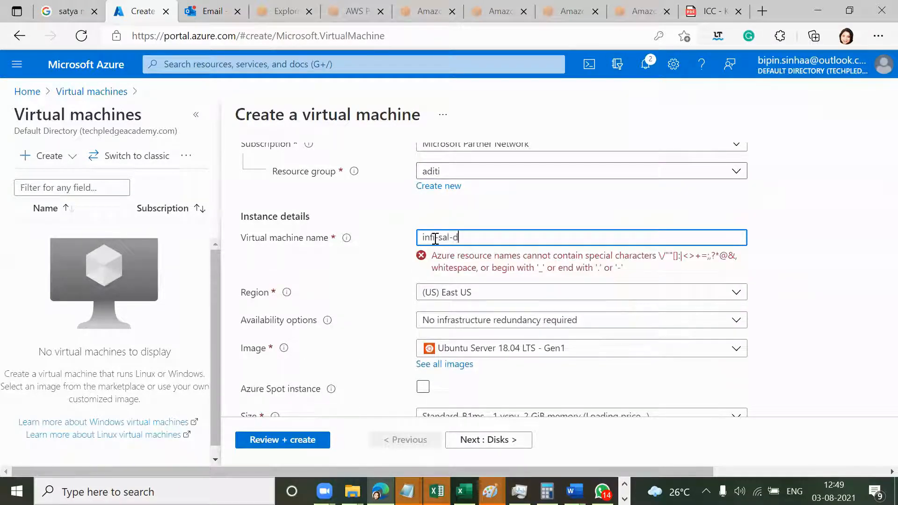
{"action": "type", "text": "b-01"}
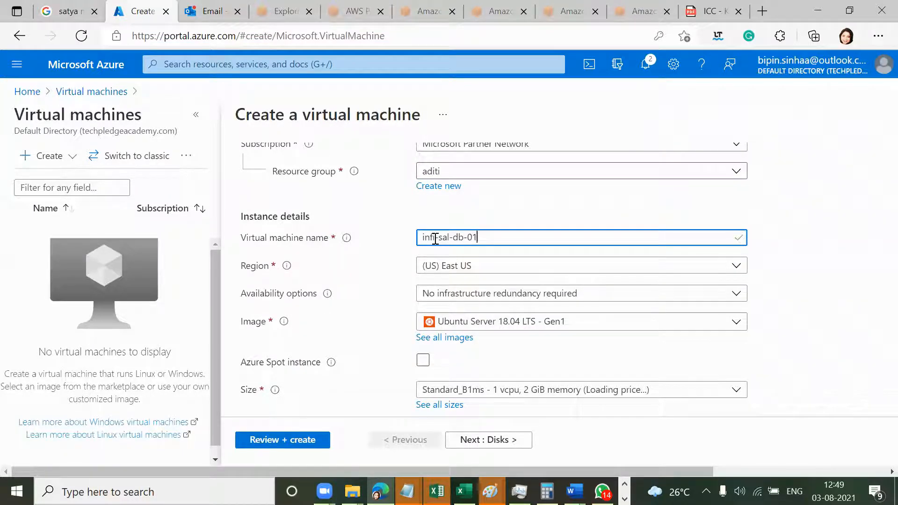
Try Availability zone as the virtual machine's availability option and view the selectable zones.
{"action": "scroll", "coordinate": [435, 239], "scroll_direction": "down", "scroll_amount": 2}
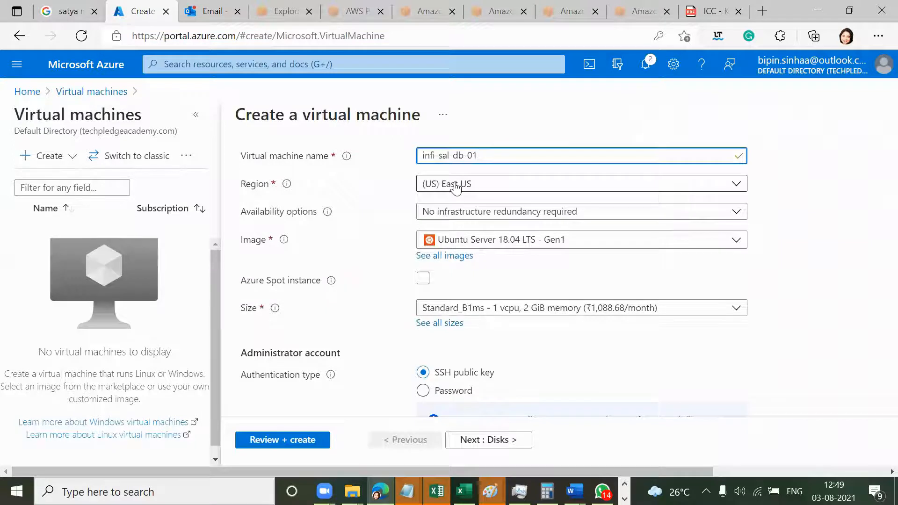
{"action": "left_click", "coordinate": [468, 213]}
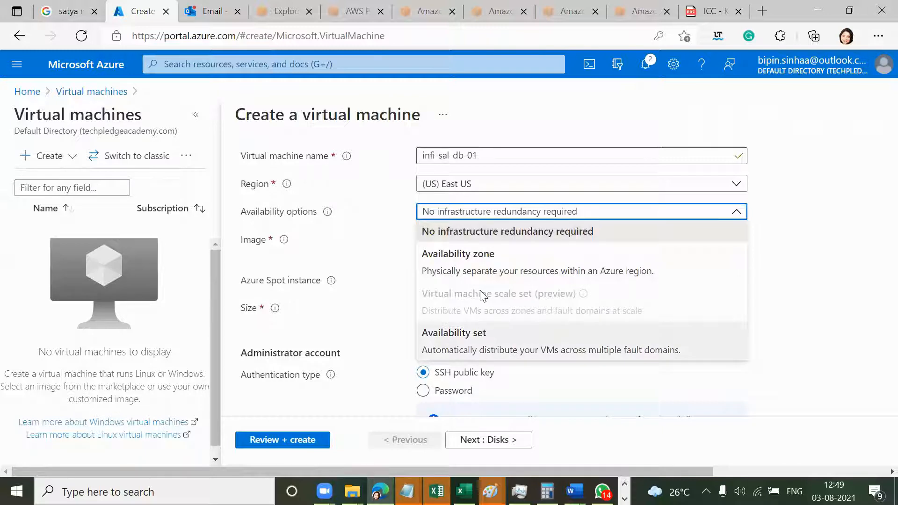
{"action": "left_click", "coordinate": [469, 263]}
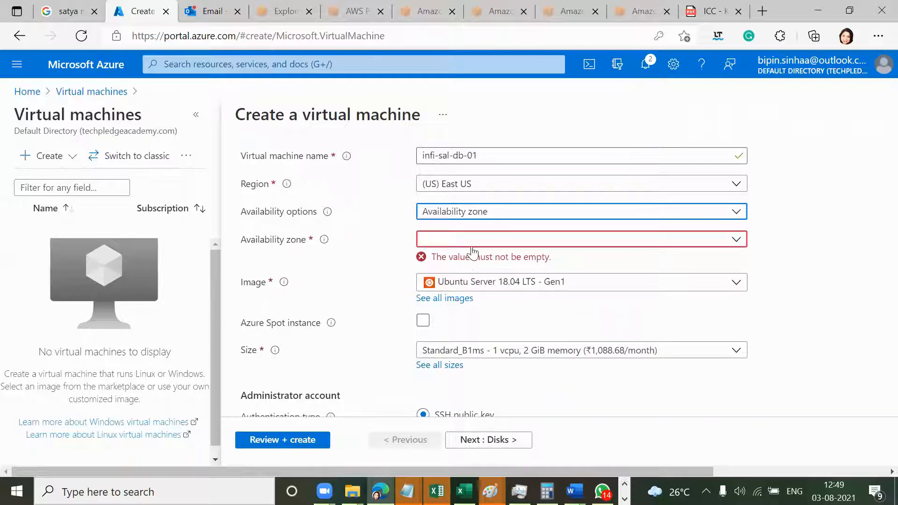
{"action": "left_click", "coordinate": [468, 240]}
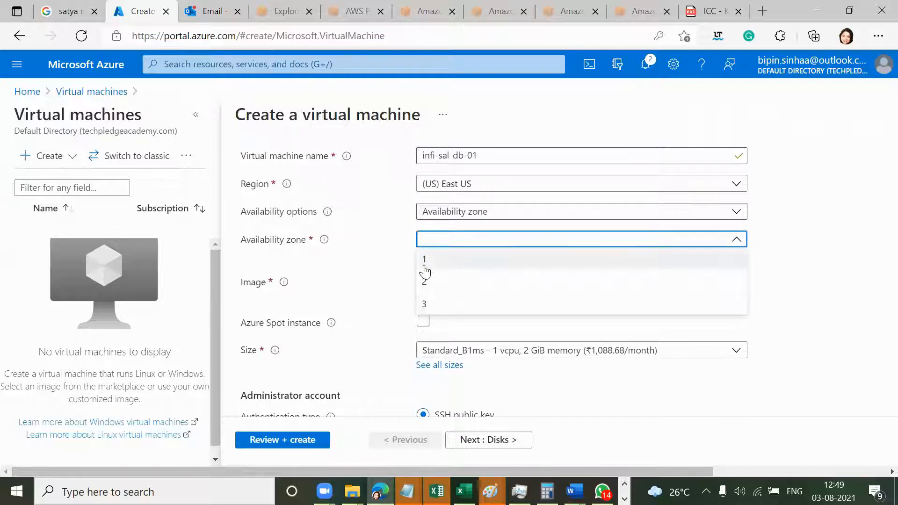
Set the virtual machine's availability option to Availability set and choose avset as the set.
{"action": "left_click", "coordinate": [439, 214]}
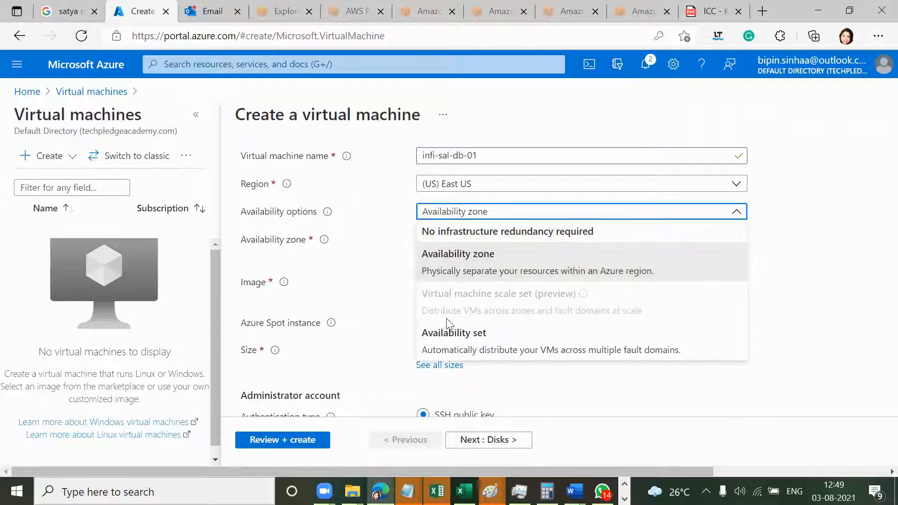
{"action": "left_click", "coordinate": [445, 334]}
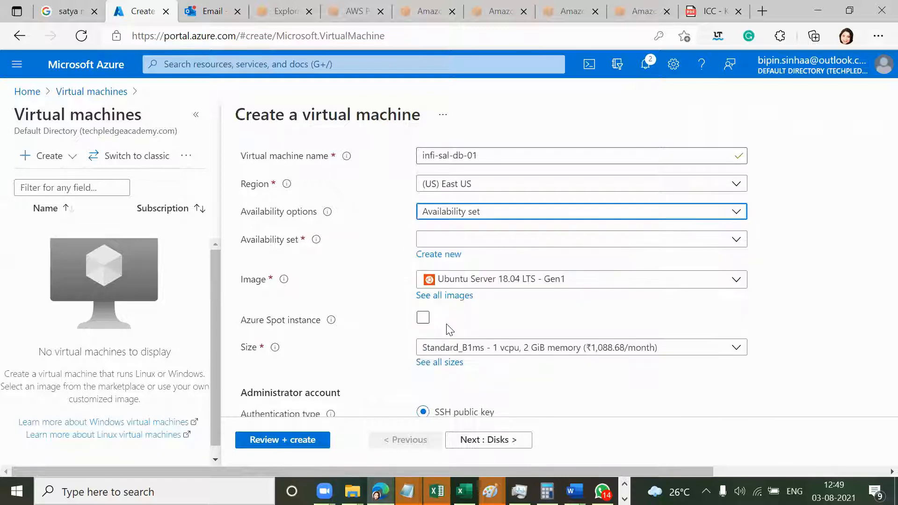
{"action": "left_click", "coordinate": [432, 239]}
{"action": "left_click", "coordinate": [433, 258]}
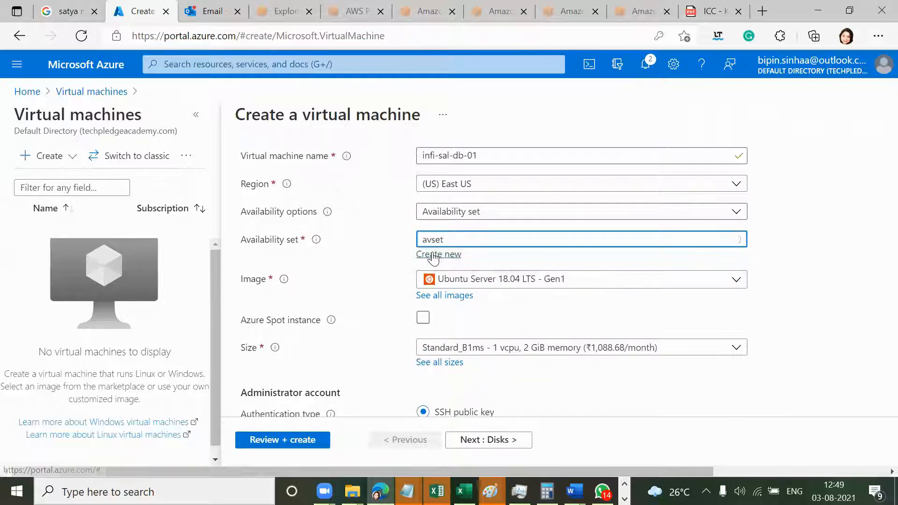
Choose Windows Server 2016 Datacenter - Gen1 as the virtual machine's image.
{"action": "scroll", "coordinate": [435, 257], "scroll_direction": "down", "scroll_amount": 1}
{"action": "left_click", "coordinate": [441, 242]}
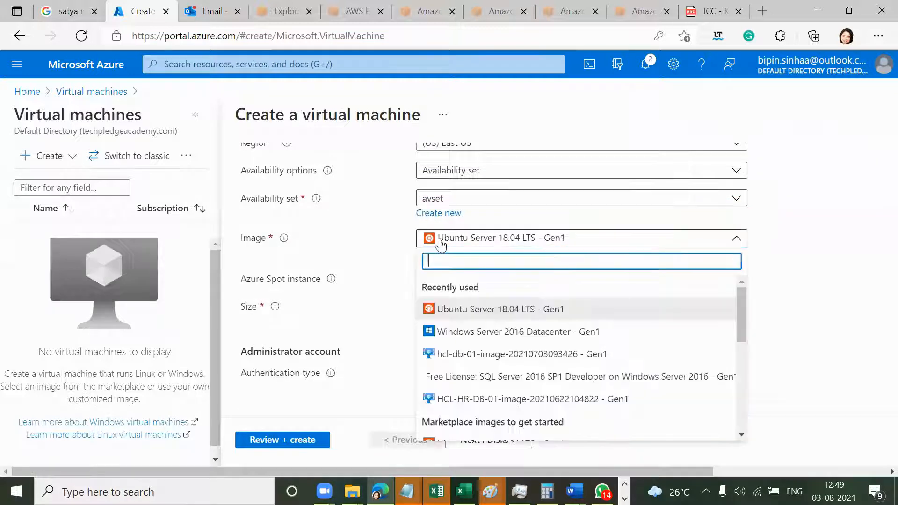
{"action": "left_click", "coordinate": [441, 241]}
{"action": "scroll", "coordinate": [441, 242], "scroll_direction": "down", "scroll_amount": 1}
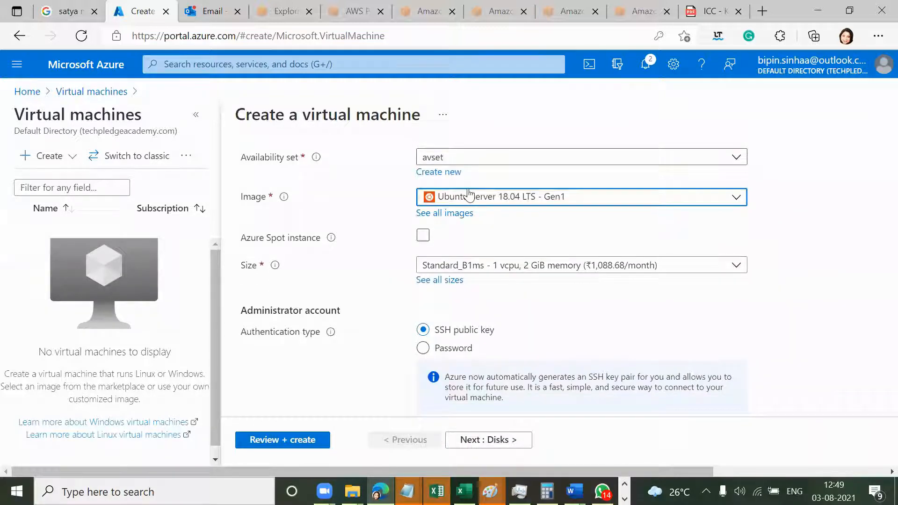
{"action": "left_click", "coordinate": [466, 204]}
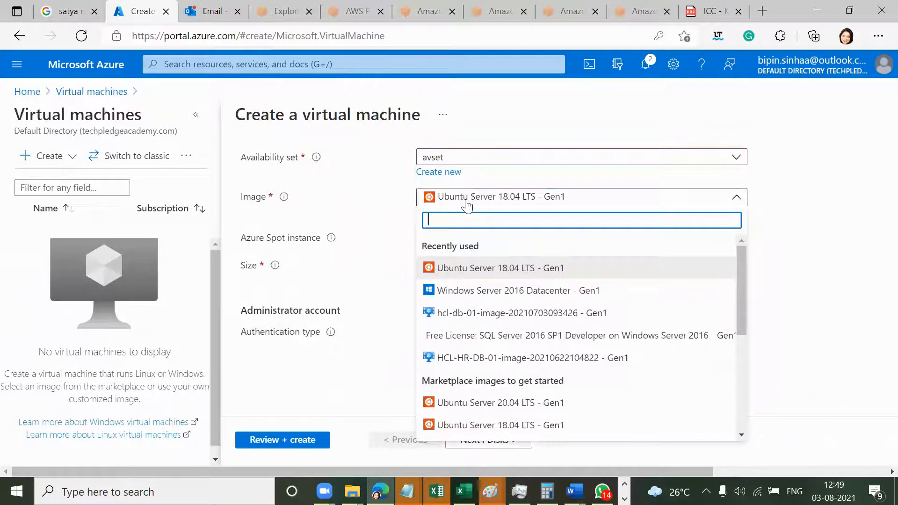
{"action": "left_click", "coordinate": [489, 296]}
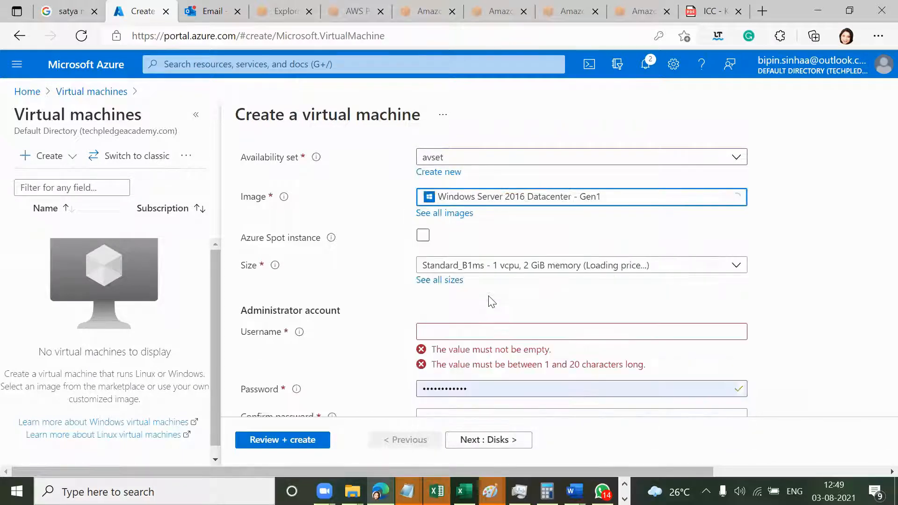
Set the virtual machine's size to D2s_v3 from the full list of VM sizes.
{"action": "scroll", "coordinate": [491, 301], "scroll_direction": "down", "scroll_amount": 2}
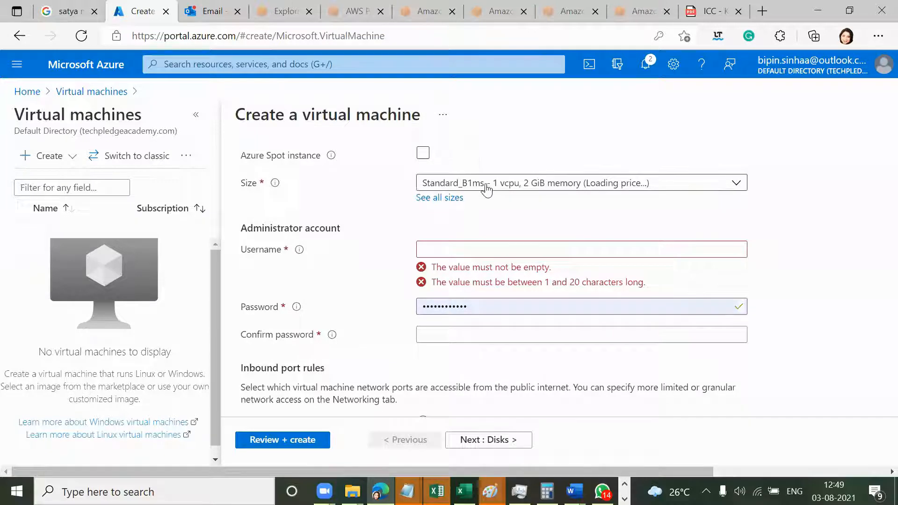
{"action": "left_click", "coordinate": [448, 201]}
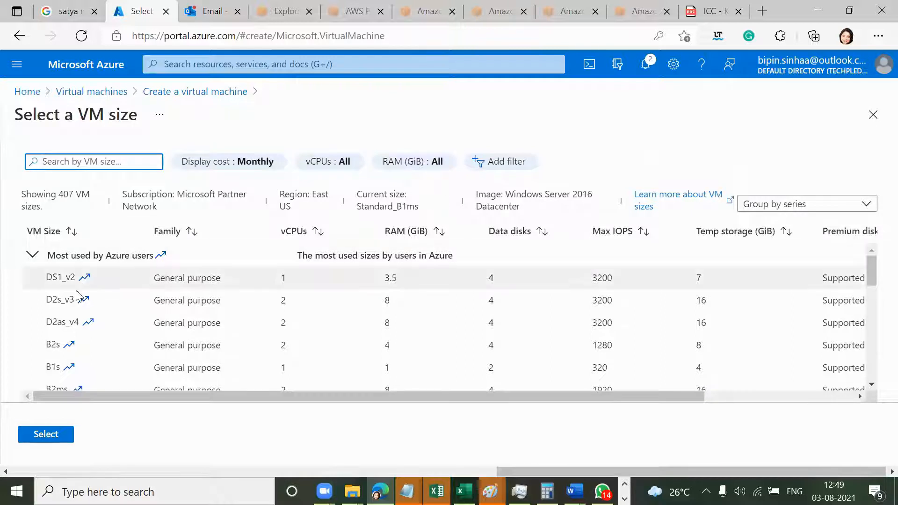
{"action": "left_click", "coordinate": [56, 297]}
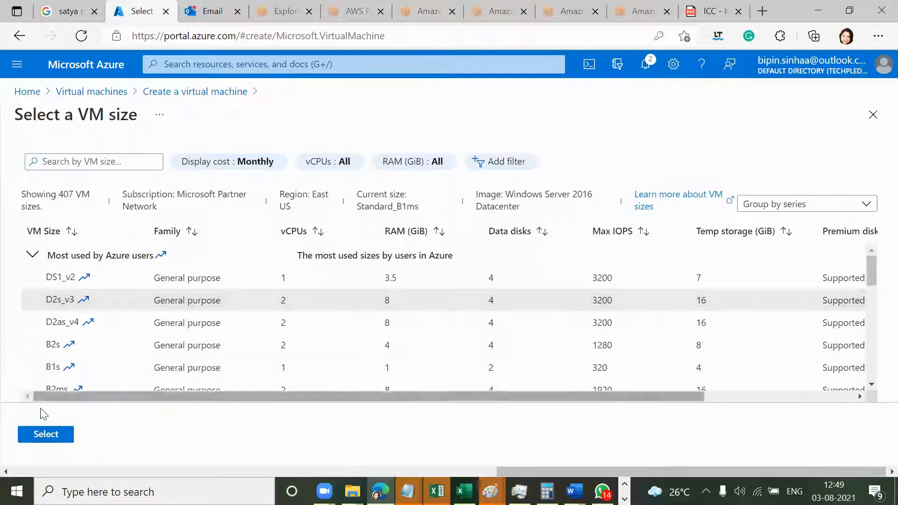
{"action": "left_click", "coordinate": [35, 433]}
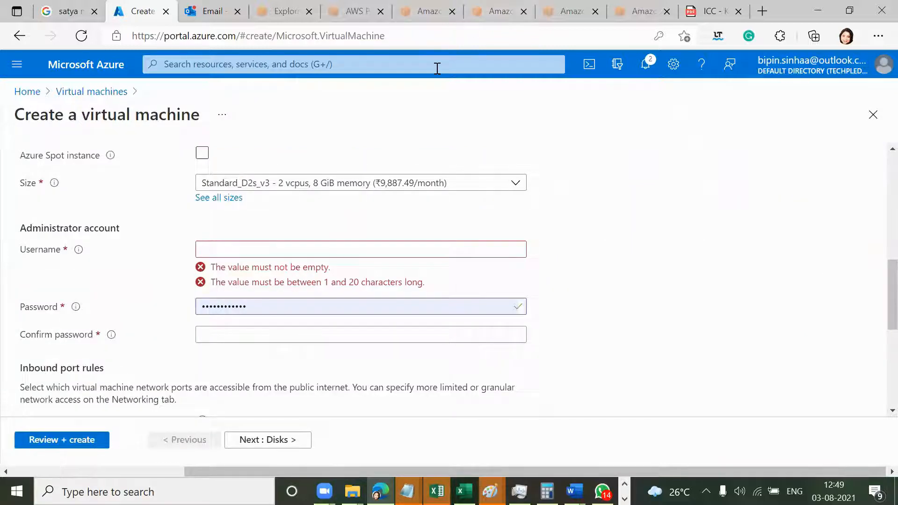
Set the administrator username to vmadmin and replace the prefilled administrator password with the account password.
{"action": "left_click", "coordinate": [327, 250]}
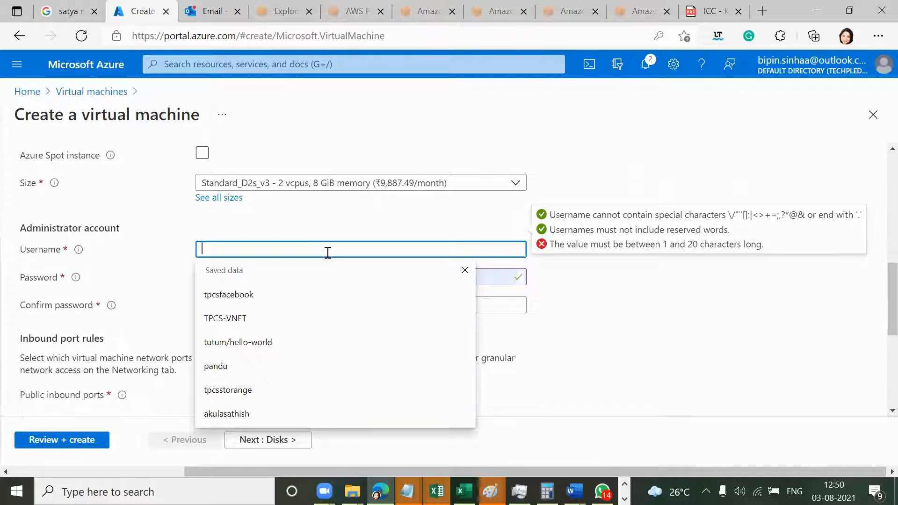
{"action": "type", "text": "vmadmin"}
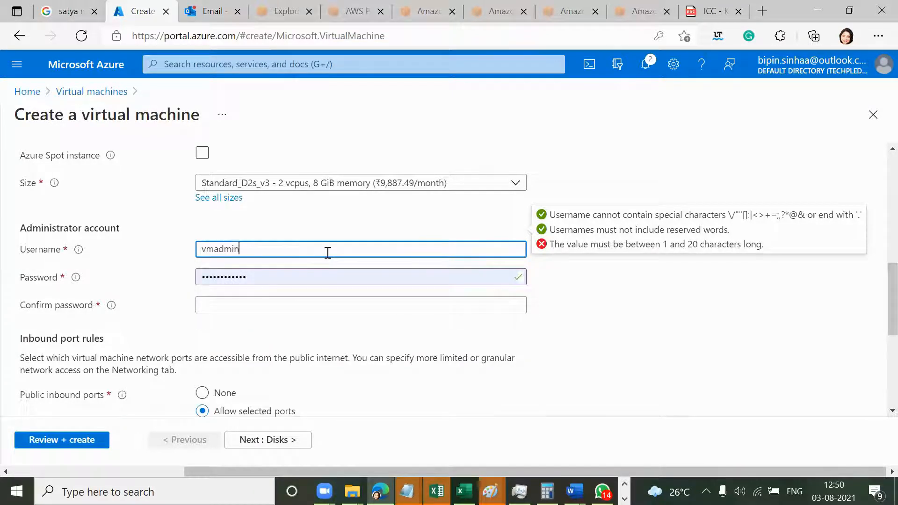
{"action": "left_click", "coordinate": [311, 274]}
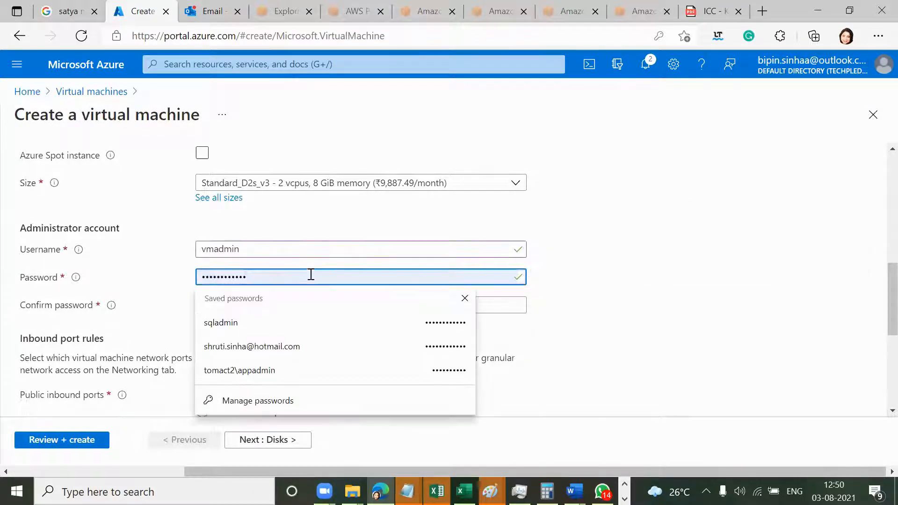
{"action": "key", "text": "BackSpace"}
{"action": "key", "text": "BackSpace"}
{"action": "key", "text": "BackSpace"}
{"action": "key", "text": "BackSpace"}
{"action": "key", "text": "BackSpace"}
{"action": "key", "text": "BackSpace"}
{"action": "key", "text": "BackSpace"}
{"action": "key", "text": "BackSpace"}
{"action": "key", "text": "BackSpace"}
{"action": "key", "text": "BackSpace"}
{"action": "key", "text": "BackSpace"}
{"action": "key", "text": "BackSpace"}
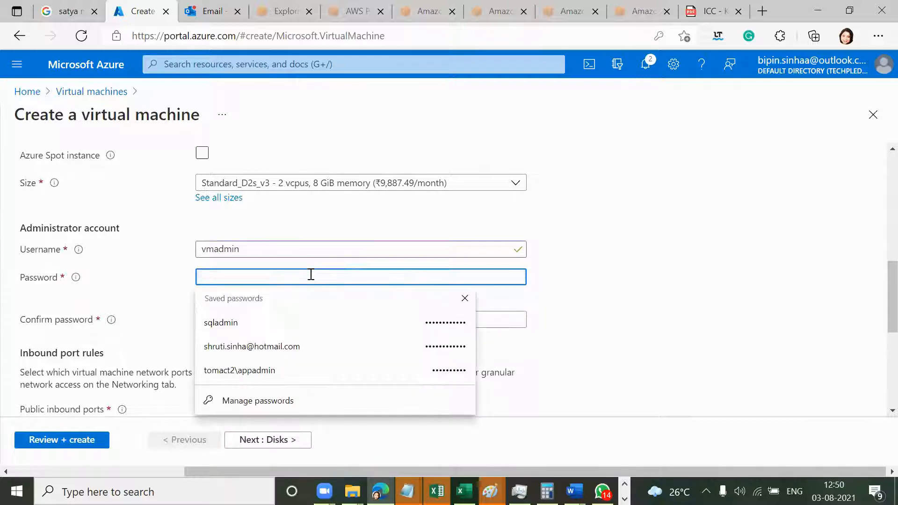
{"action": "type", "text": "••"}
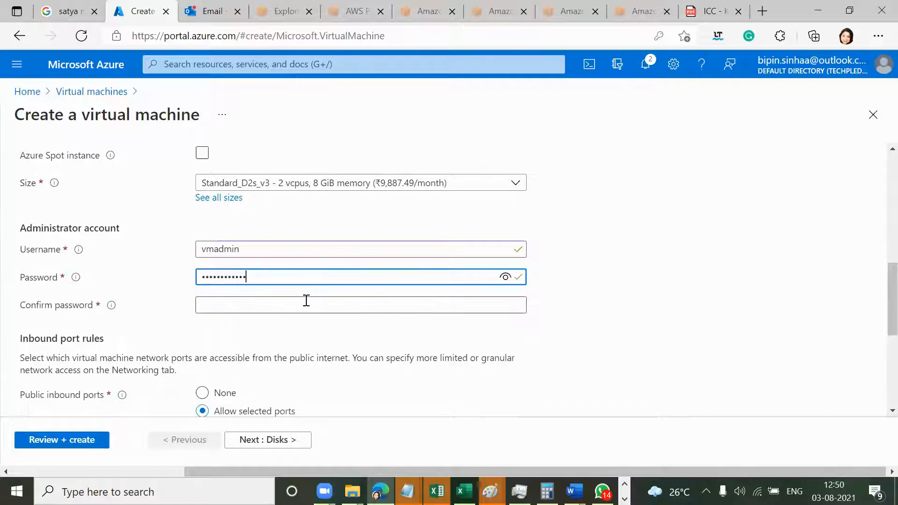
Enter the administrator password again in the Confirm password field, clearing and retyping it until it matches.
{"action": "left_click", "coordinate": [306, 301]}
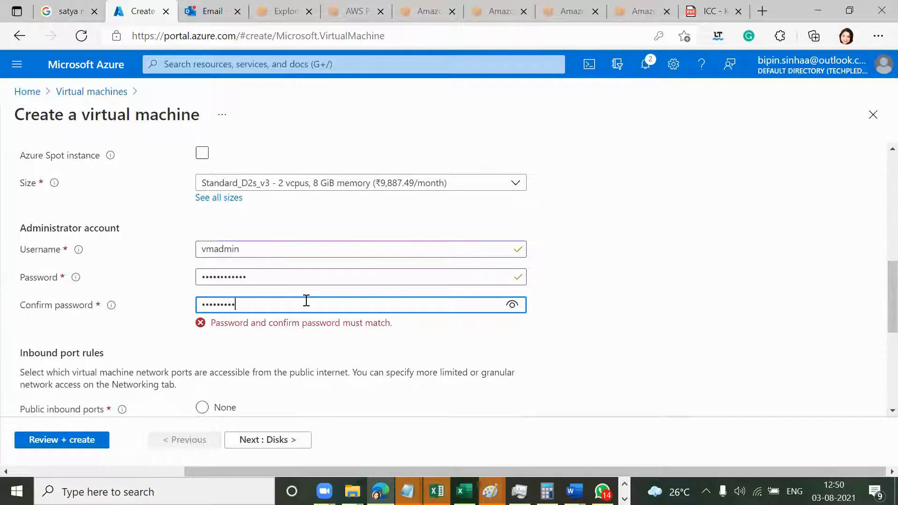
{"action": "type", "text": "••"}
{"action": "key", "text": "BackSpace"}
{"action": "key", "text": "BackSpace"}
{"action": "key", "text": "BackSpace"}
{"action": "key", "text": "BackSpace"}
{"action": "key", "text": "BackSpace"}
{"action": "key", "text": "BackSpace"}
{"action": "key", "text": "BackSpace"}
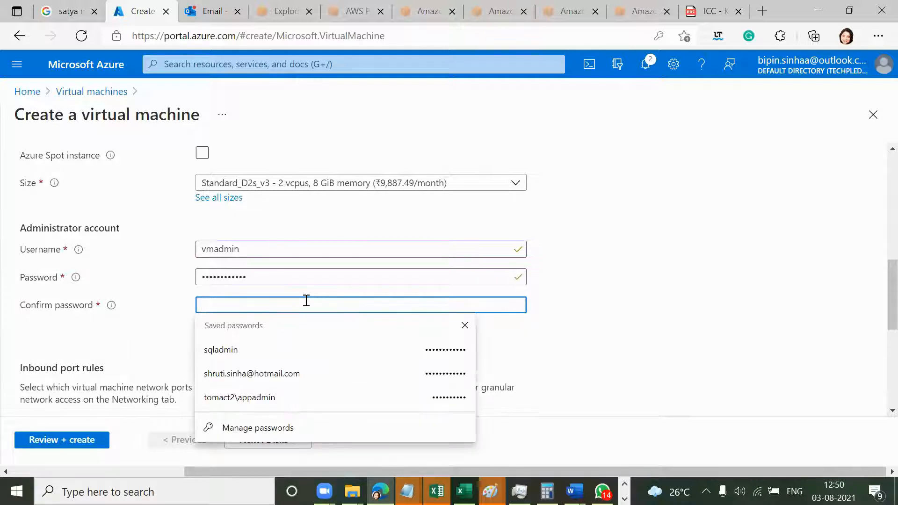
{"action": "type", "text": "••"}
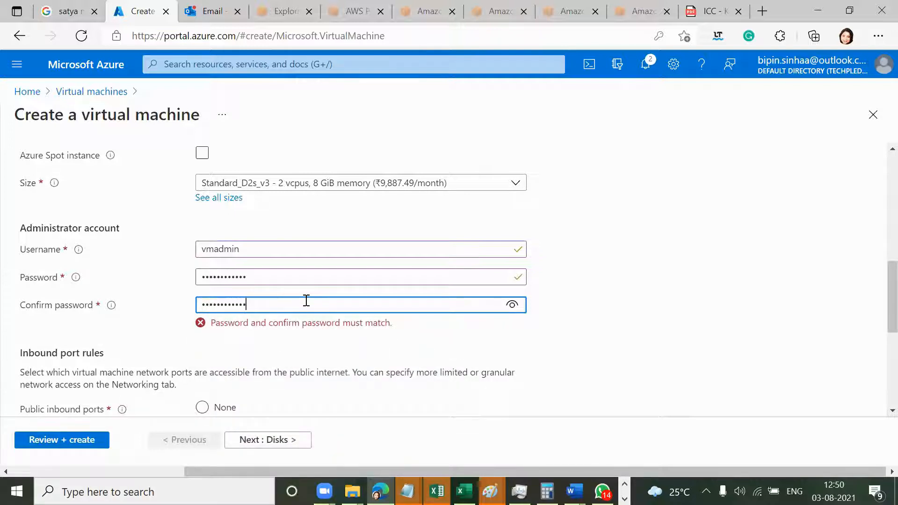
{"action": "type", "text": "•"}
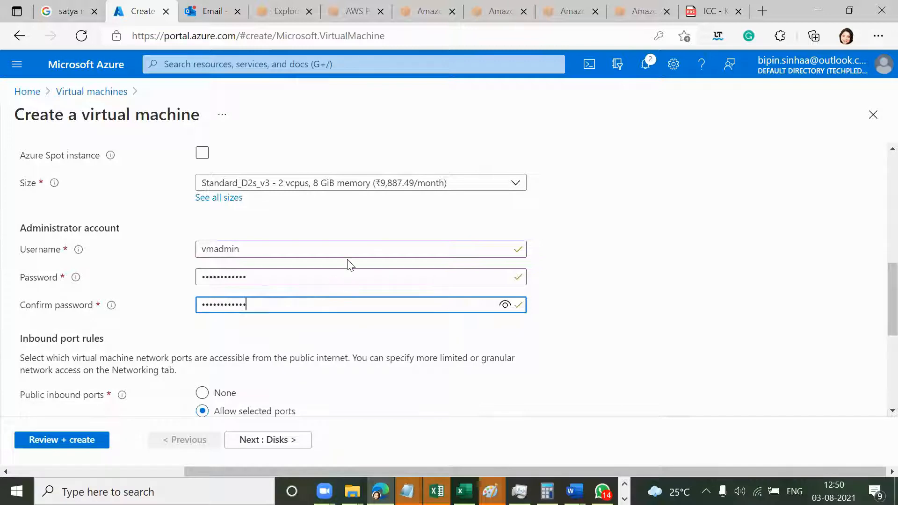
Allow HTTP (80) and HTTPS (443) as public inbound ports in addition to RDP (3389).
{"action": "scroll", "coordinate": [351, 264], "scroll_direction": "down", "scroll_amount": 5}
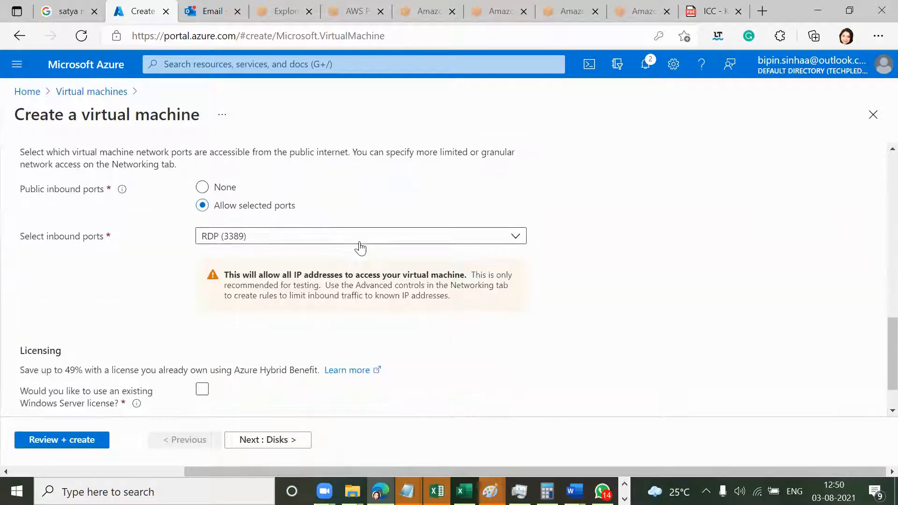
{"action": "left_click", "coordinate": [359, 243]}
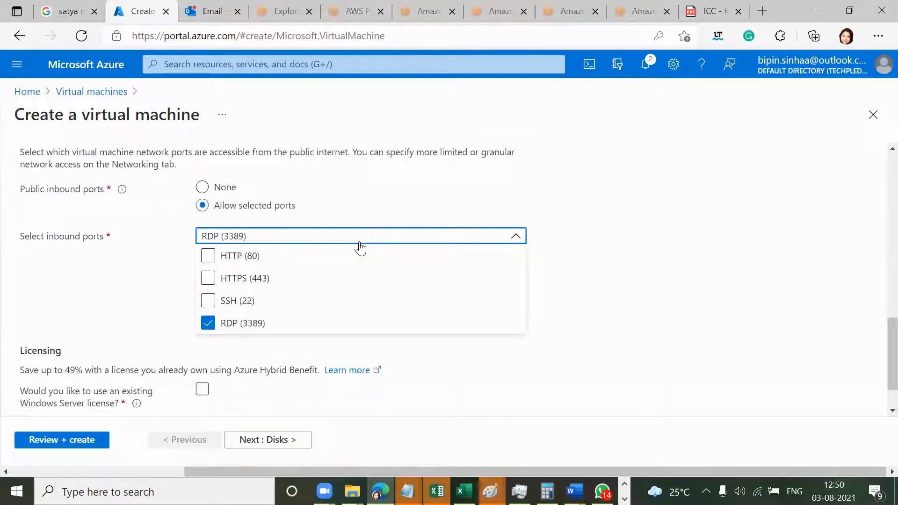
{"action": "left_click", "coordinate": [207, 256]}
{"action": "left_click", "coordinate": [208, 279]}
{"action": "left_click", "coordinate": [540, 197]}
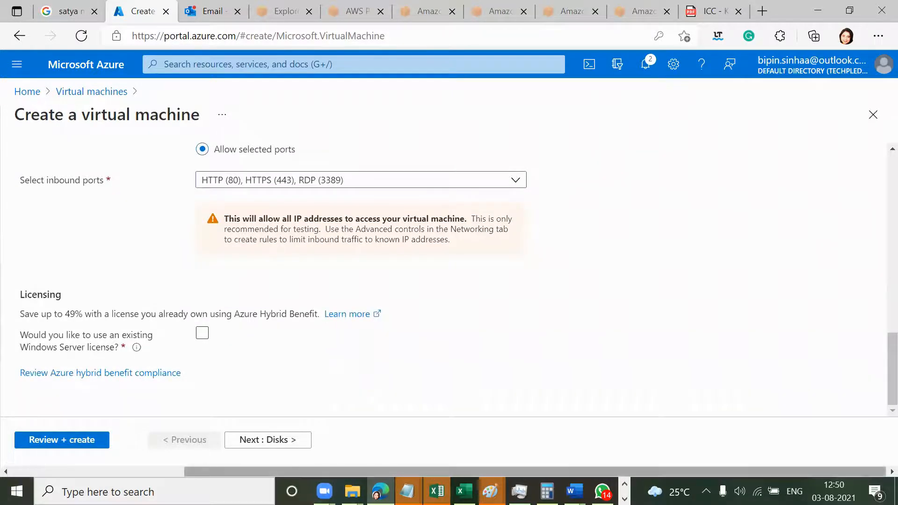
Keep the default disk, networking, management, advanced and tag settings, validate the configuration and create the virtual machine.
{"action": "left_click", "coordinate": [271, 438]}
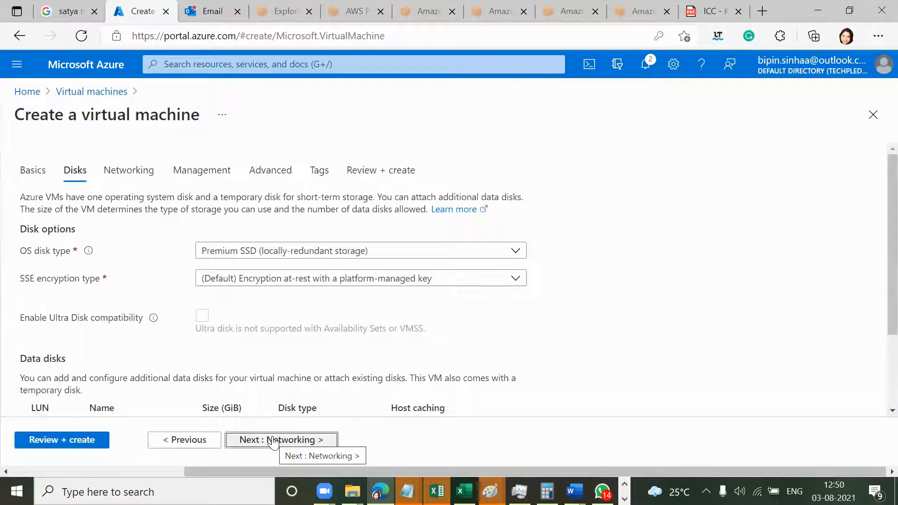
{"action": "left_click", "coordinate": [274, 440]}
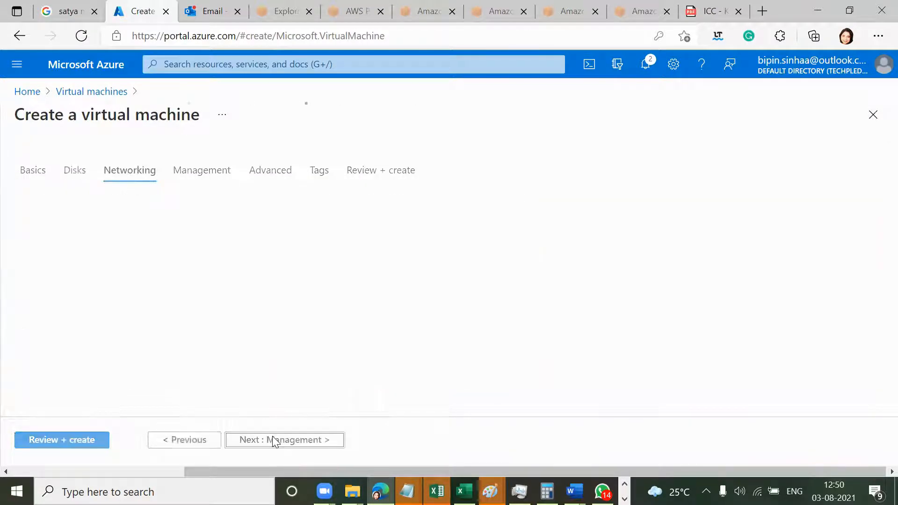
{"action": "left_click", "coordinate": [274, 440]}
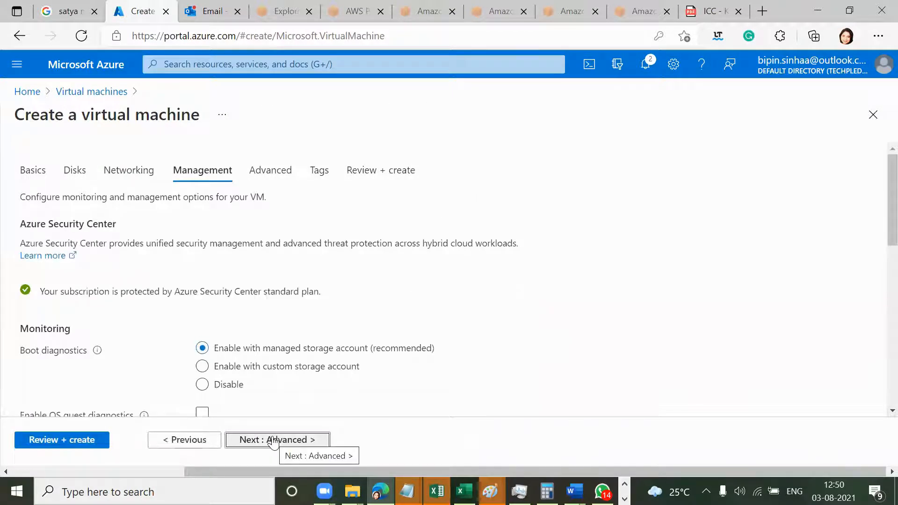
{"action": "left_click", "coordinate": [274, 440]}
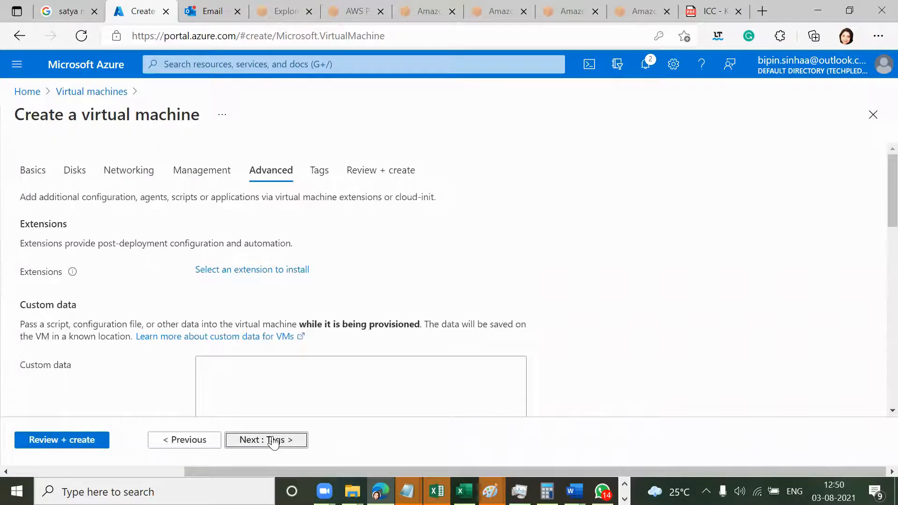
{"action": "left_click", "coordinate": [274, 441]}
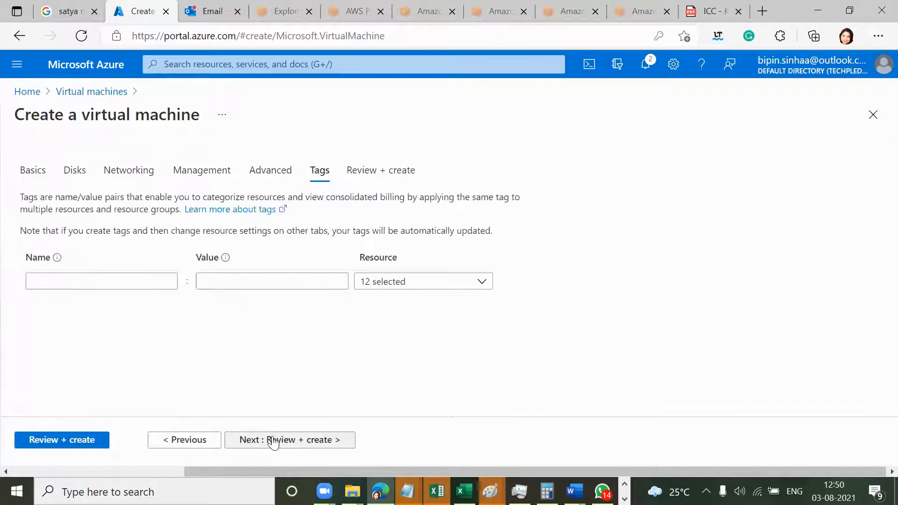
{"action": "left_click", "coordinate": [274, 441]}
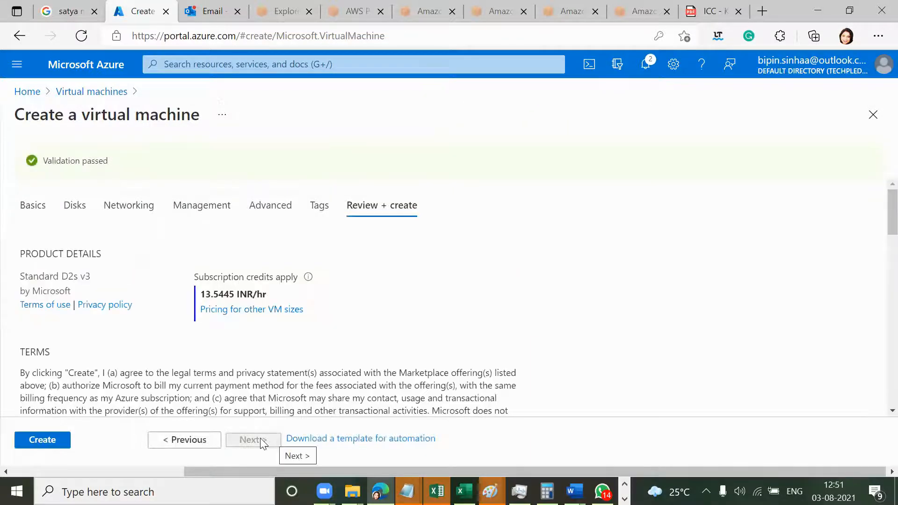
{"action": "left_click", "coordinate": [31, 439]}
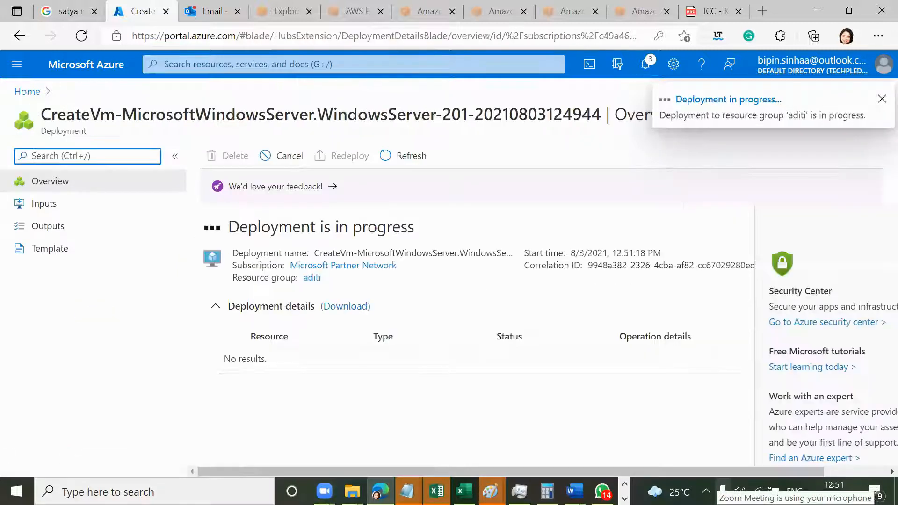
Go to the Virtual machines service and start creating another virtual machine.
{"action": "left_click", "coordinate": [453, 61]}
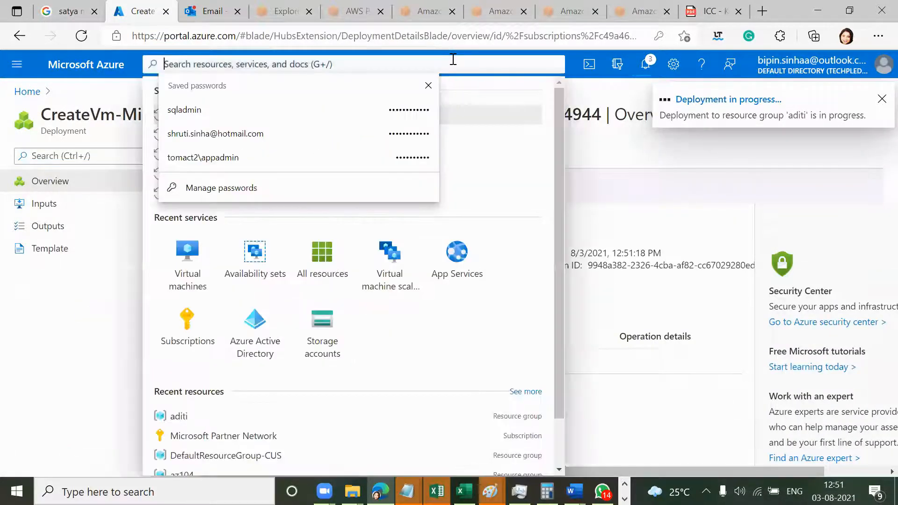
{"action": "left_click", "coordinate": [188, 279]}
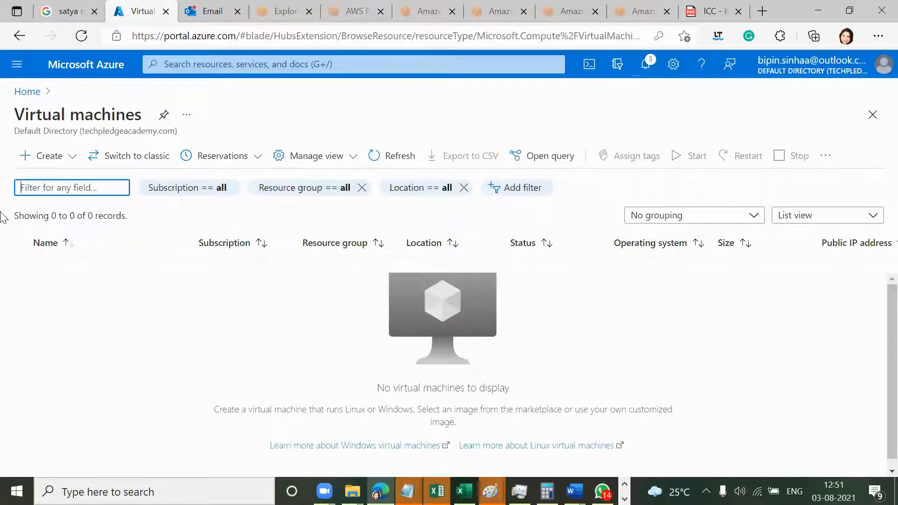
{"action": "left_click", "coordinate": [28, 156]}
{"action": "left_click", "coordinate": [60, 180]}
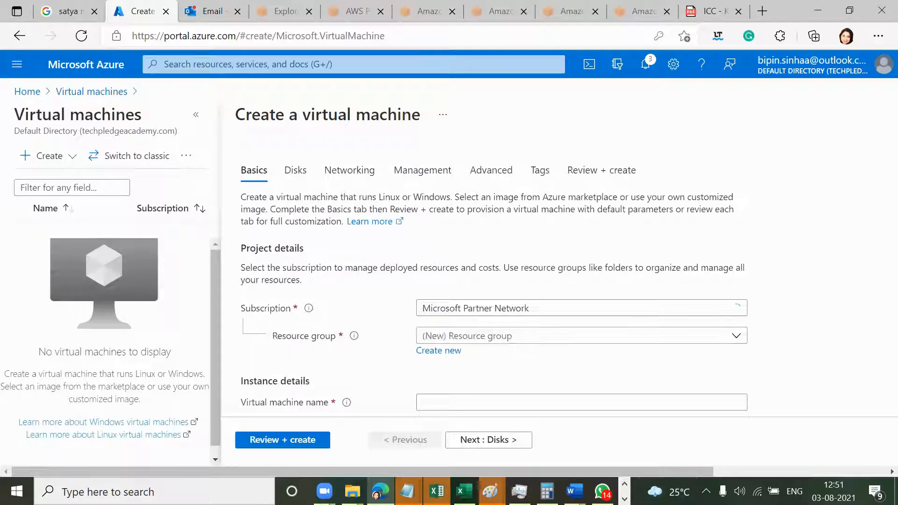
Assign the second virtual machine to the same resource group as the first and name it infi-sal-db-02.
{"action": "left_click", "coordinate": [551, 336]}
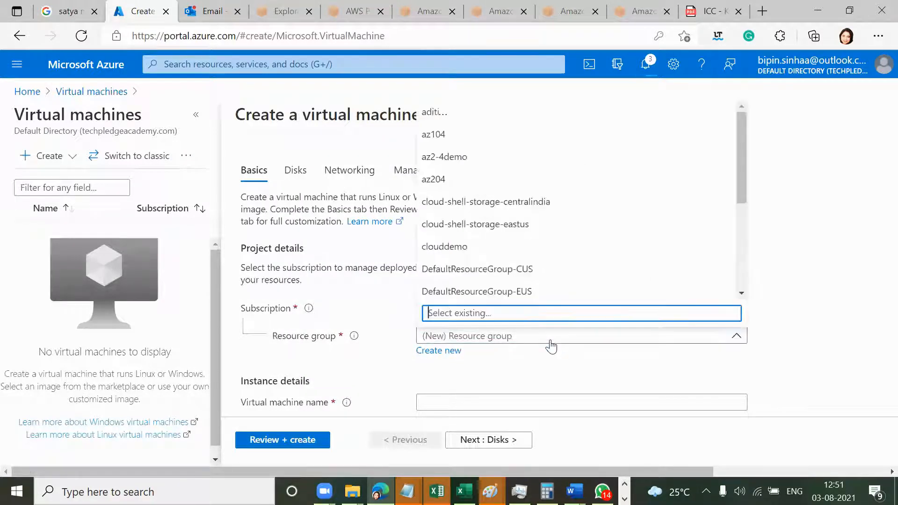
{"action": "left_click", "coordinate": [423, 116]}
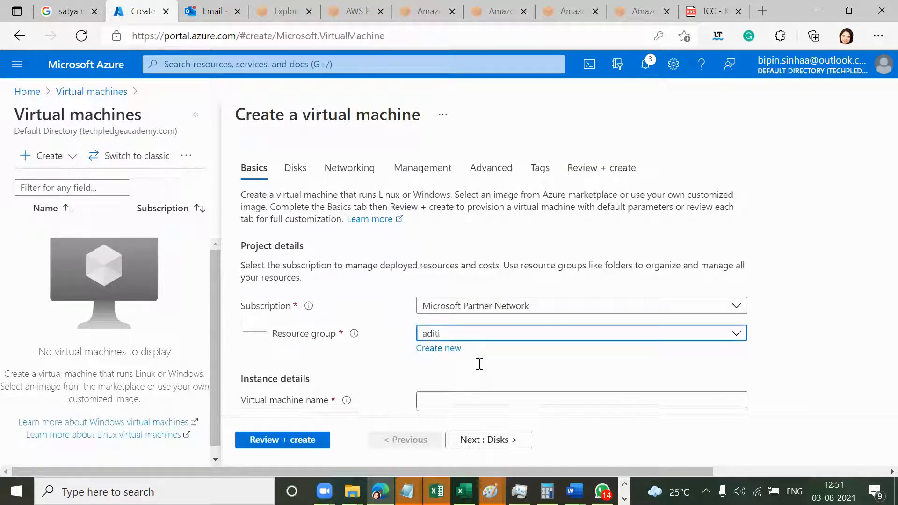
{"action": "scroll", "coordinate": [479, 363], "scroll_direction": "down", "scroll_amount": 1}
{"action": "left_click", "coordinate": [479, 362]}
{"action": "type", "text": "i"}
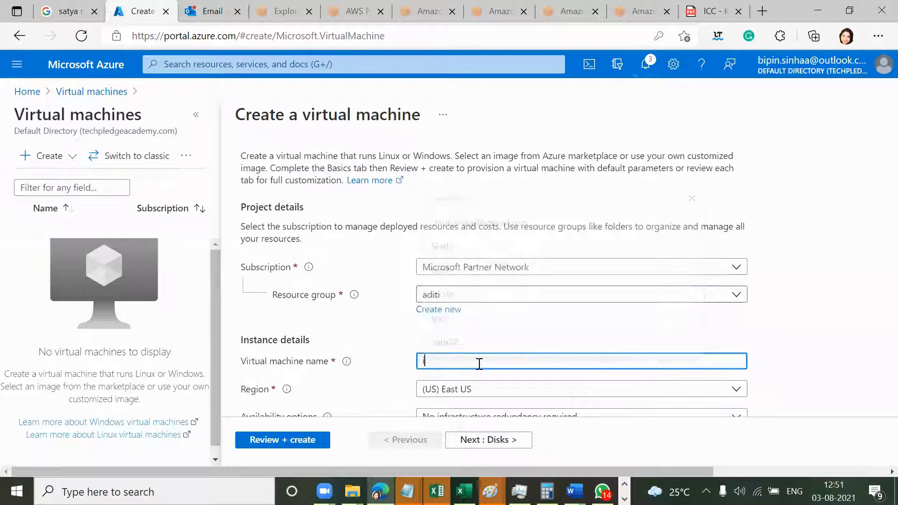
{"action": "type", "text": "nfi-sa"}
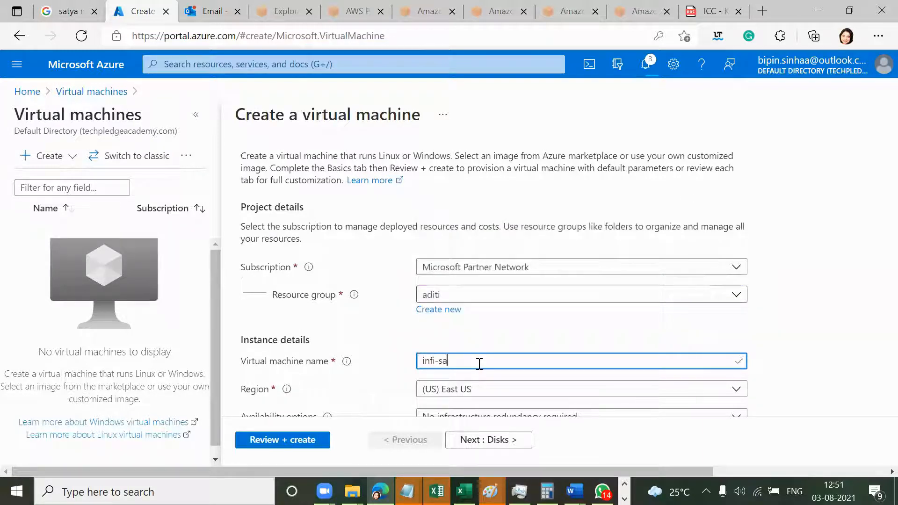
{"action": "type", "text": "l-db-"}
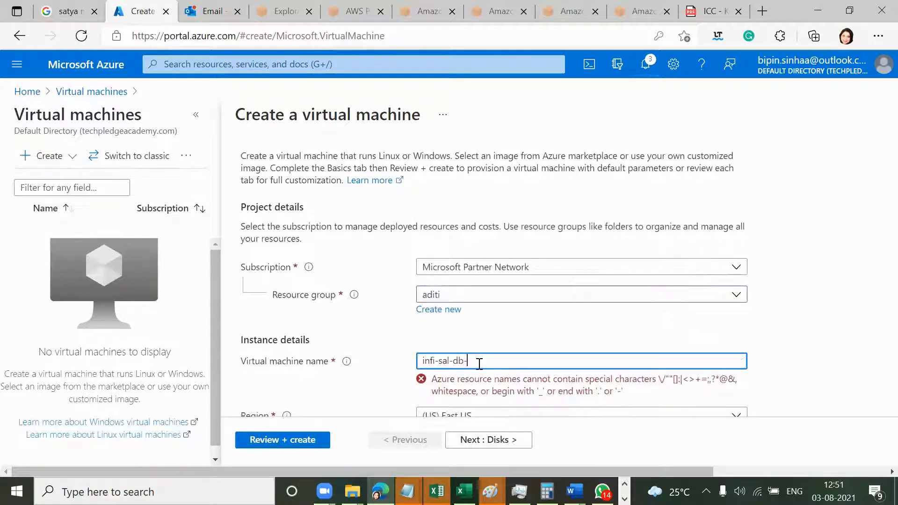
{"action": "type", "text": "02"}
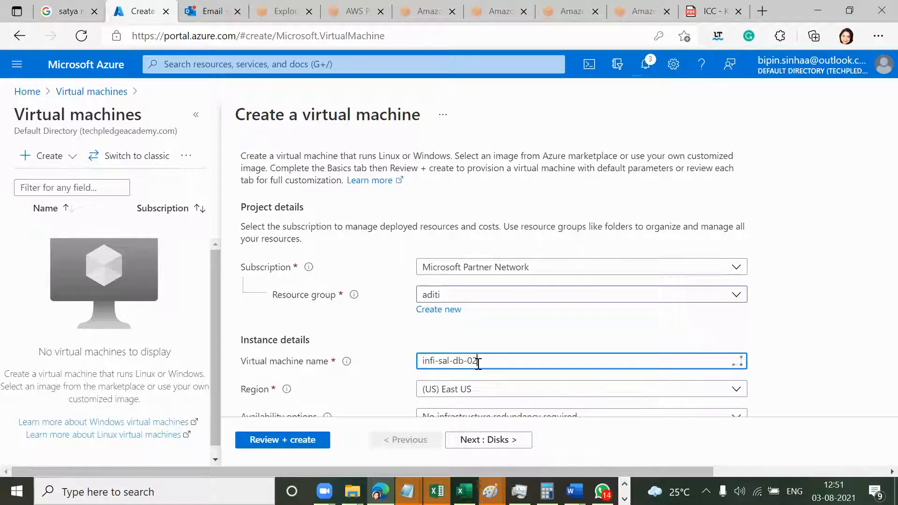
Set the availability option of infi-sal-db-02 to Availability set and choose avset as the set.
{"action": "scroll", "coordinate": [478, 362], "scroll_direction": "down", "scroll_amount": 2}
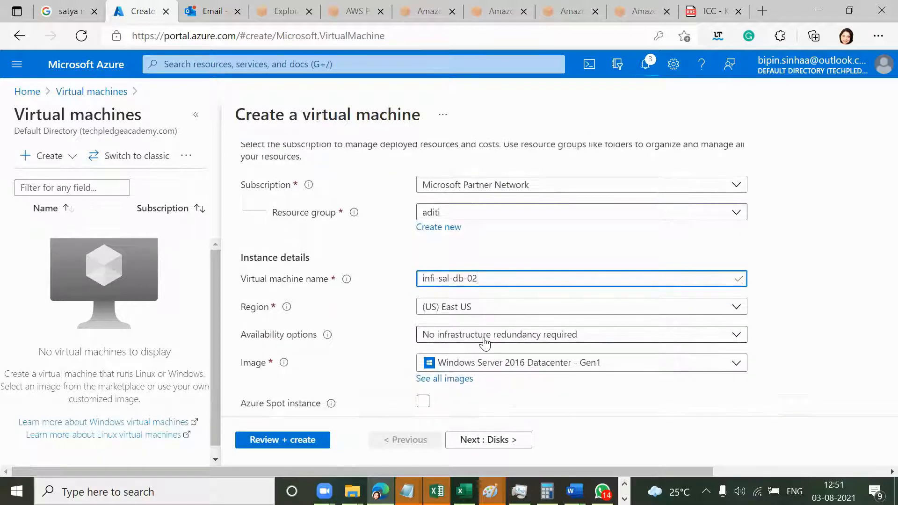
{"action": "left_click", "coordinate": [484, 344]}
{"action": "left_click", "coordinate": [478, 309]}
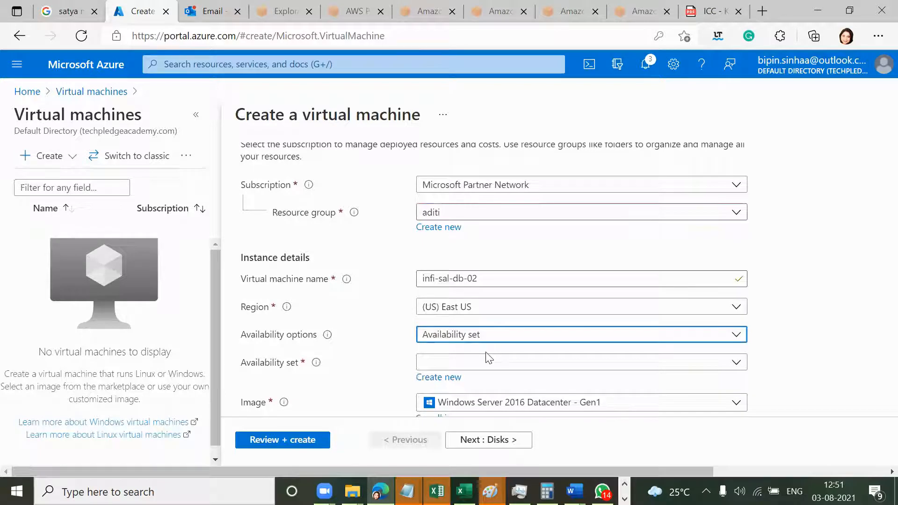
{"action": "left_click", "coordinate": [488, 360]}
{"action": "left_click", "coordinate": [455, 380]}
{"action": "scroll", "coordinate": [458, 384], "scroll_direction": "down", "scroll_amount": 3}
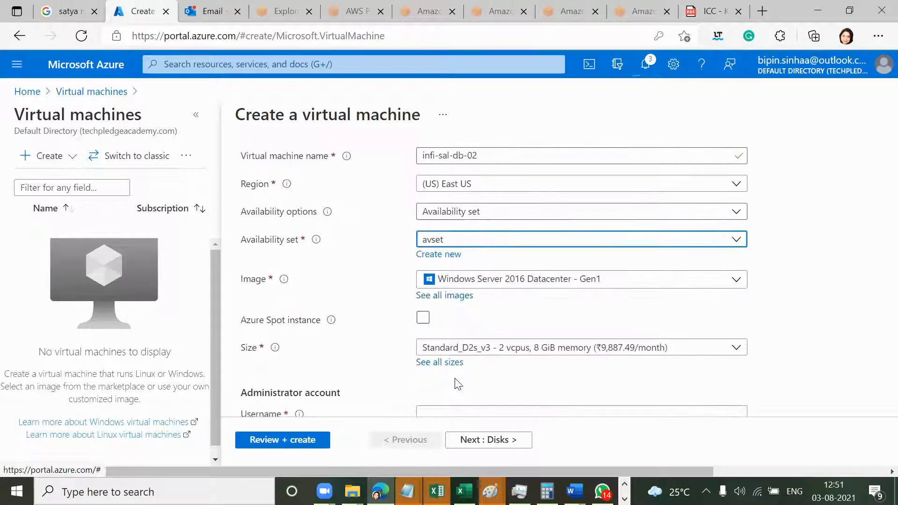
Set the administrator username of infi-sal-db-02 to vmadmin and replace the prefilled password with the account password.
{"action": "scroll", "coordinate": [458, 383], "scroll_direction": "down", "scroll_amount": 2}
{"action": "left_click", "coordinate": [456, 331]}
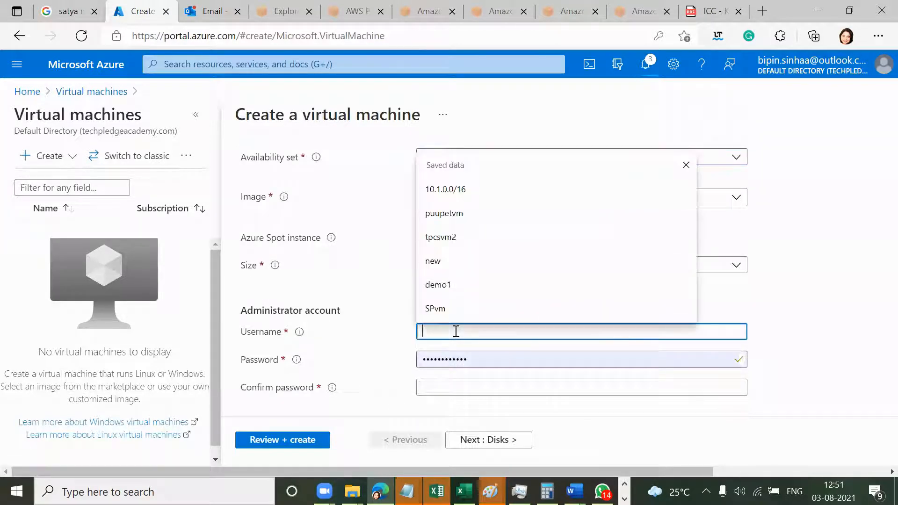
{"action": "type", "text": "vmadmin"}
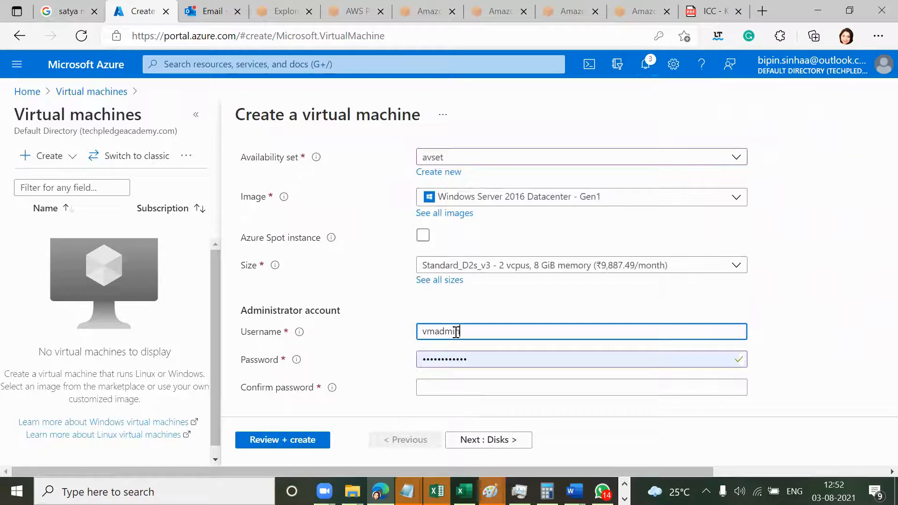
{"action": "left_click", "coordinate": [469, 359]}
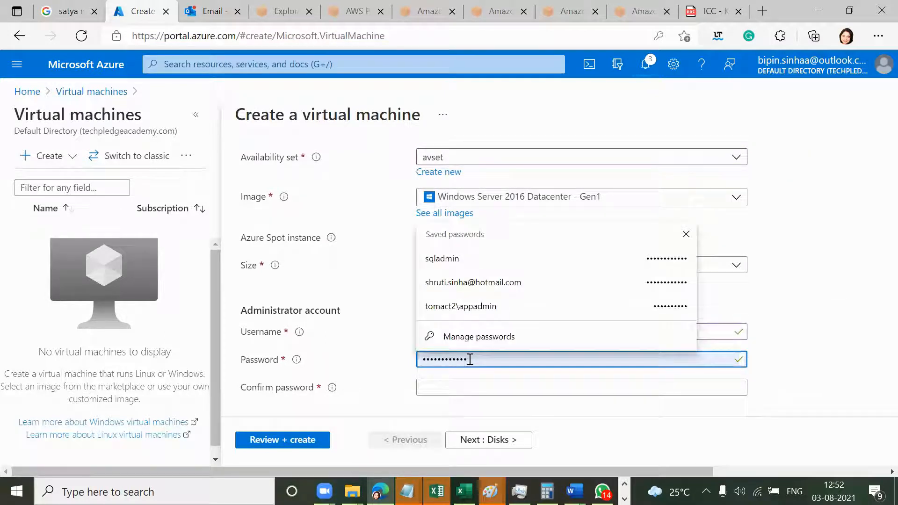
{"action": "key", "text": "BackSpace"}
{"action": "key", "text": "BackSpace"}
{"action": "key", "text": "BackSpace"}
{"action": "key", "text": "BackSpace"}
{"action": "key", "text": "BackSpace"}
{"action": "key", "text": "BackSpace"}
{"action": "key", "text": "BackSpace"}
{"action": "key", "text": "BackSpace"}
{"action": "key", "text": "BackSpace"}
{"action": "key", "text": "BackSpace"}
{"action": "key", "text": "BackSpace"}
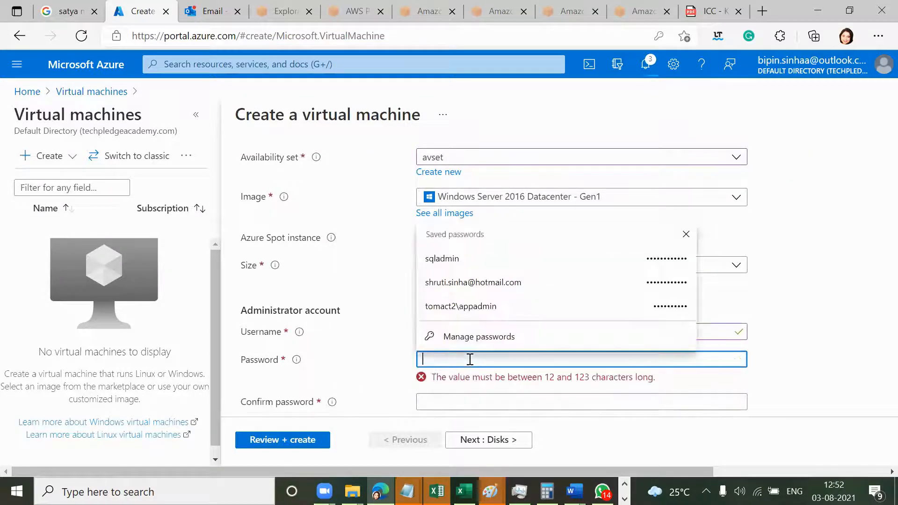
{"action": "type", "text": "P•••••"}
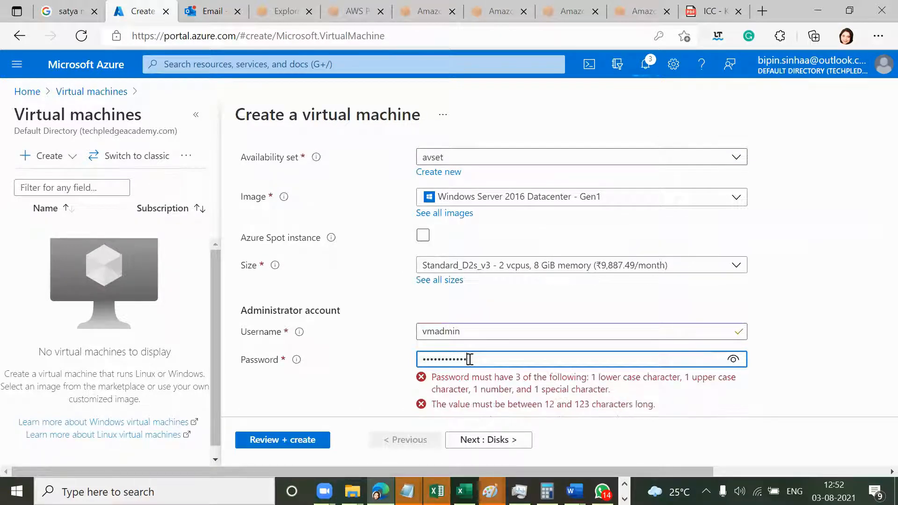
Re-enter the administrator account password in the password confirmation field.
{"action": "scroll", "coordinate": [489, 344], "scroll_direction": "down", "scroll_amount": 2}
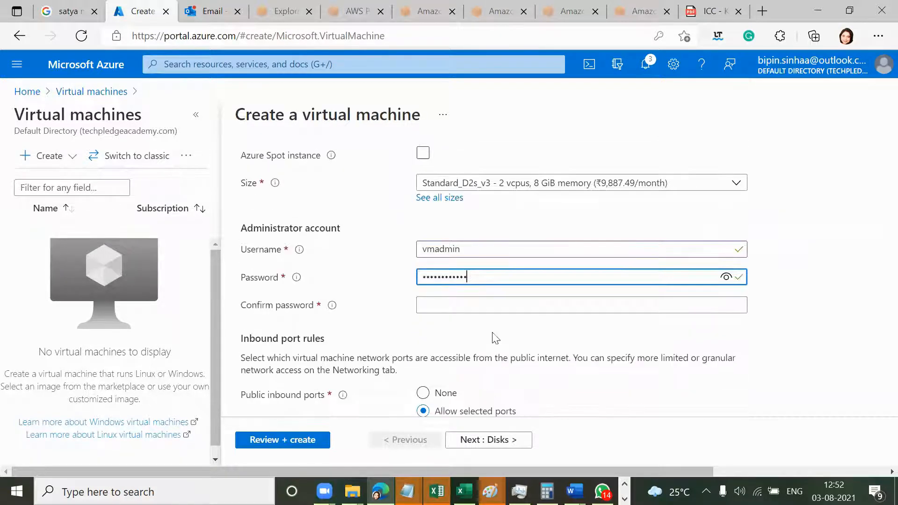
{"action": "left_click", "coordinate": [503, 298]}
{"action": "type", "text": "••••"}
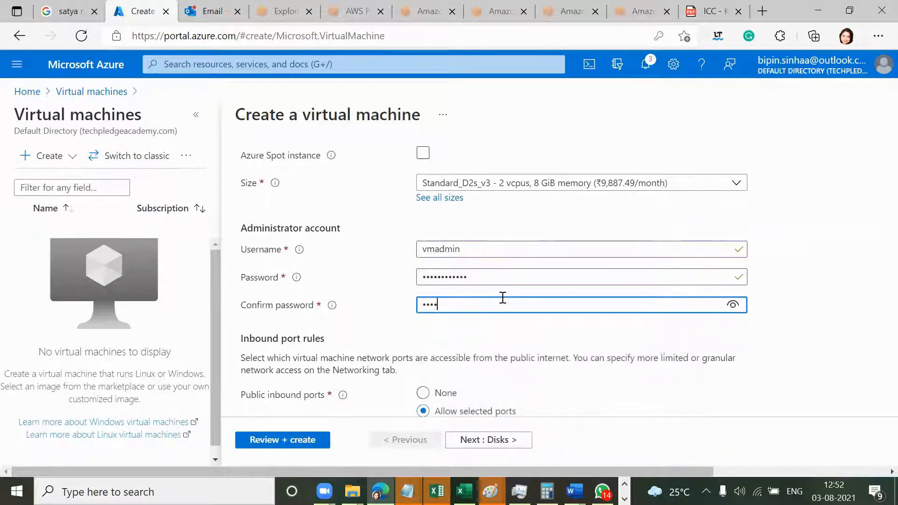
{"action": "type", "text": "•••••••"}
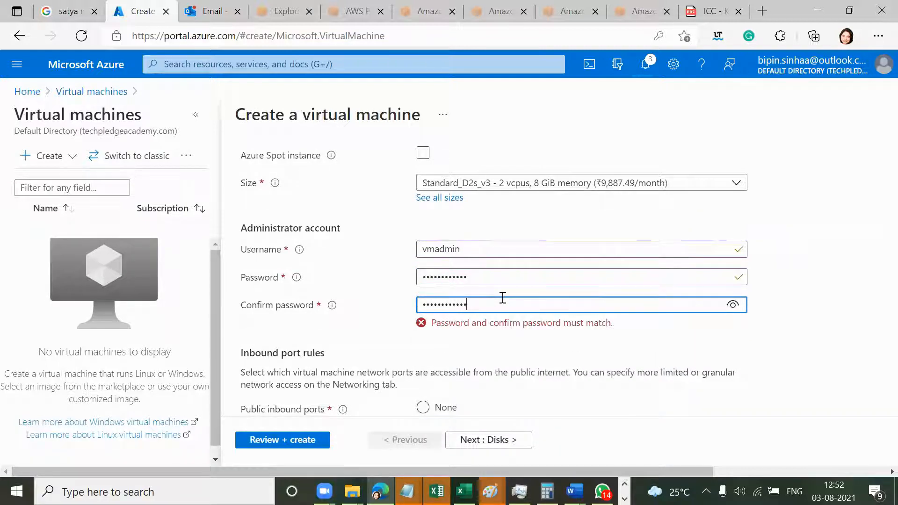
Allow HTTP (80) and HTTPS (443) as public inbound ports in addition to RDP (3389).
{"action": "scroll", "coordinate": [503, 339], "scroll_direction": "down", "scroll_amount": 2}
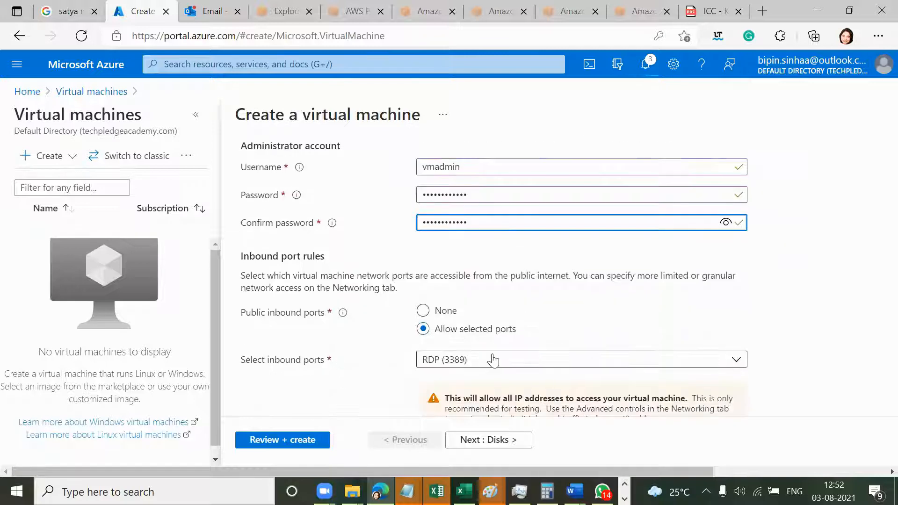
{"action": "left_click", "coordinate": [489, 359]}
{"action": "left_click", "coordinate": [428, 272]}
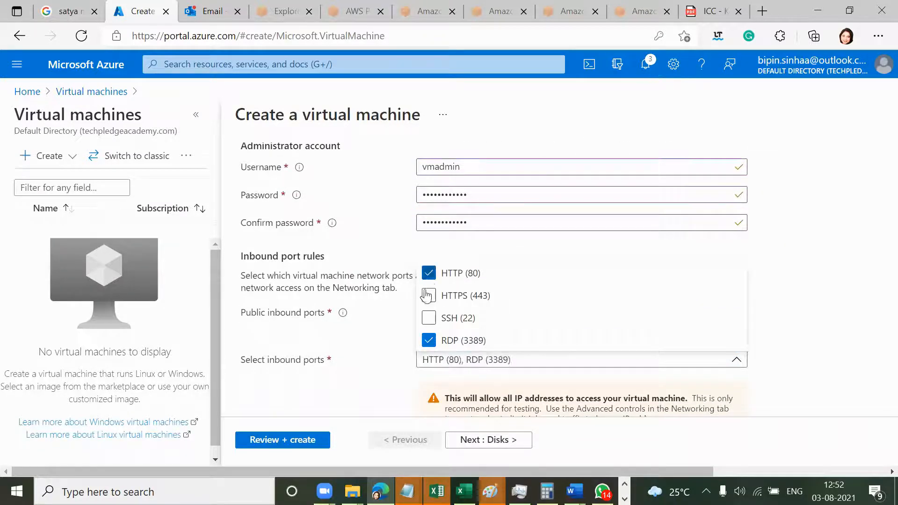
{"action": "left_click", "coordinate": [428, 295]}
Validate the configuration of infi-sal-db-02 with the remaining settings at their defaults and create the virtual machine.
{"action": "scroll", "coordinate": [404, 346], "scroll_direction": "down", "scroll_amount": 2}
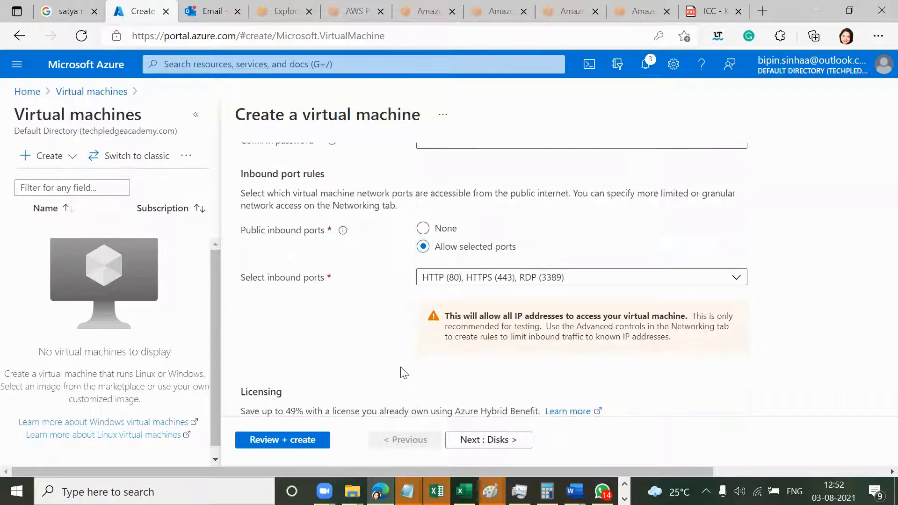
{"action": "left_click", "coordinate": [288, 444]}
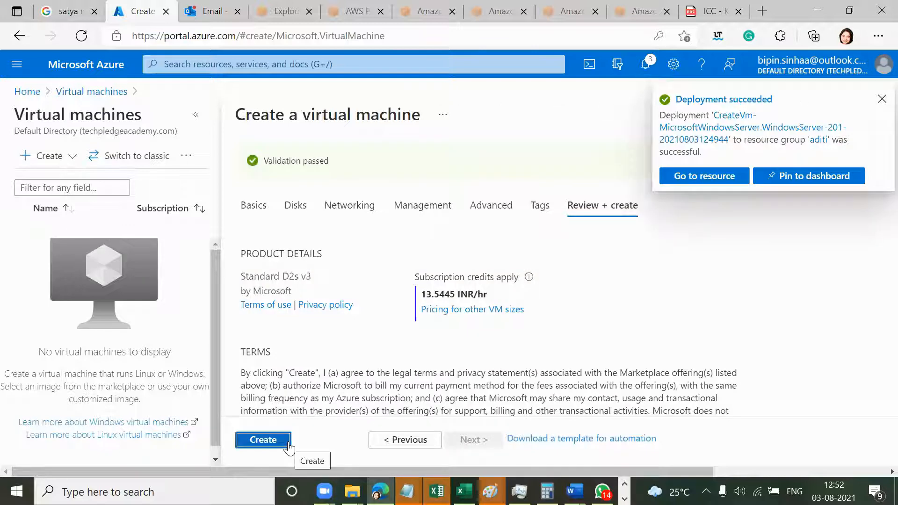
{"action": "left_click", "coordinate": [275, 443]}
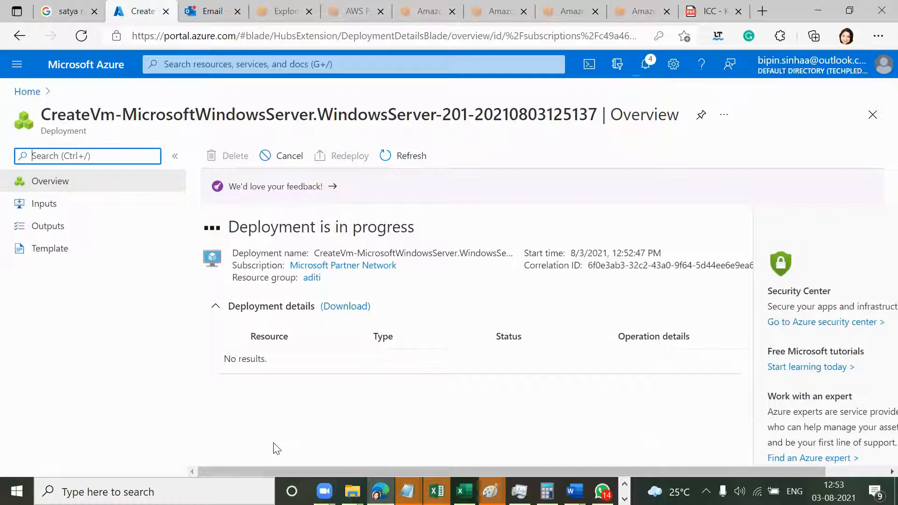
Open infi-sal-db-01 in the Virtual machines service and view its available connection methods.
{"action": "left_click", "coordinate": [304, 64]}
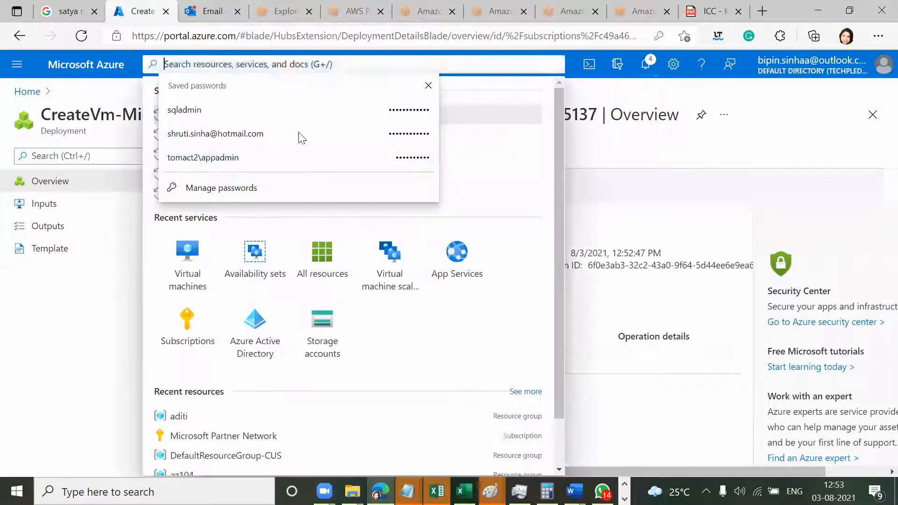
{"action": "left_click", "coordinate": [198, 268]}
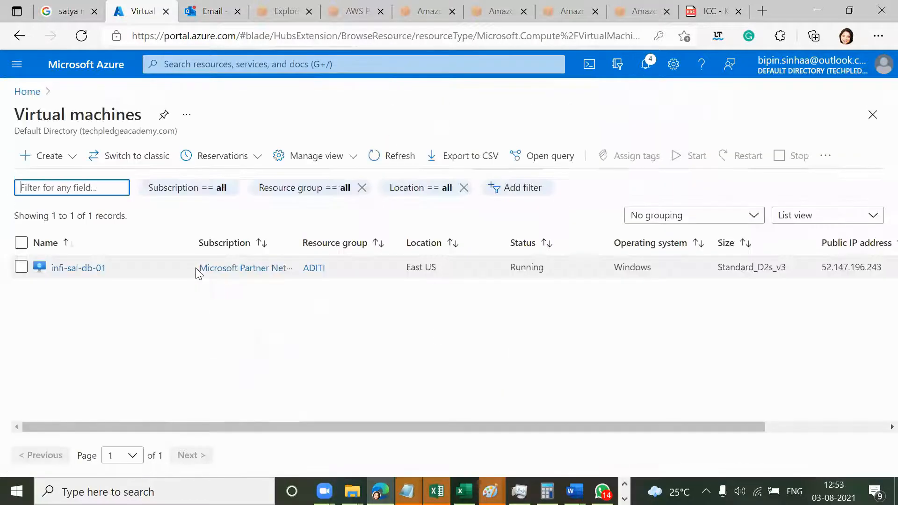
{"action": "left_click", "coordinate": [56, 269]}
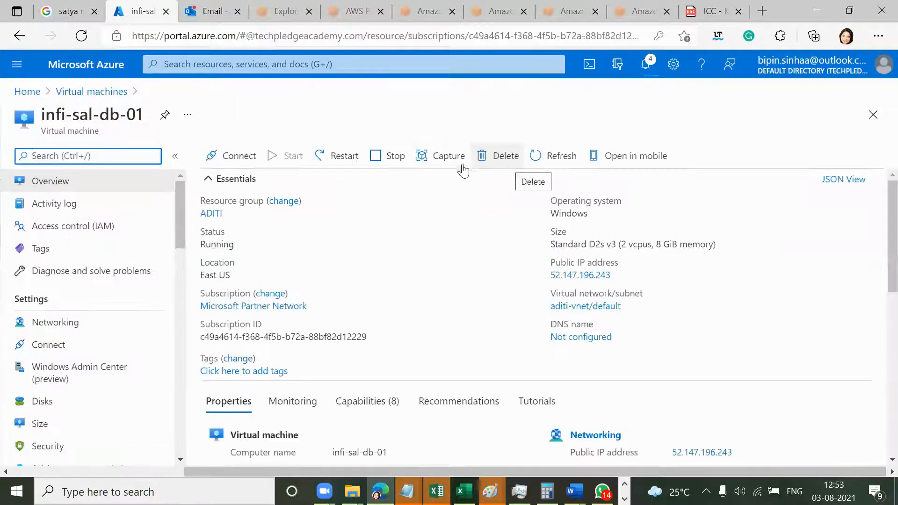
{"action": "left_click", "coordinate": [231, 156]}
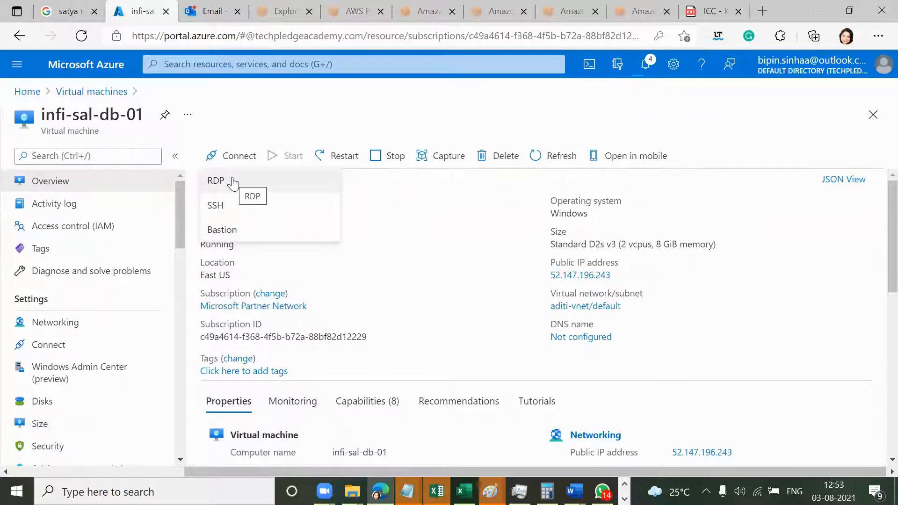
Review the properties and networking settings of infi-sal-db-01, including the details of its public IP address resource.
{"action": "scroll", "coordinate": [500, 305], "scroll_direction": "down", "scroll_amount": 2}
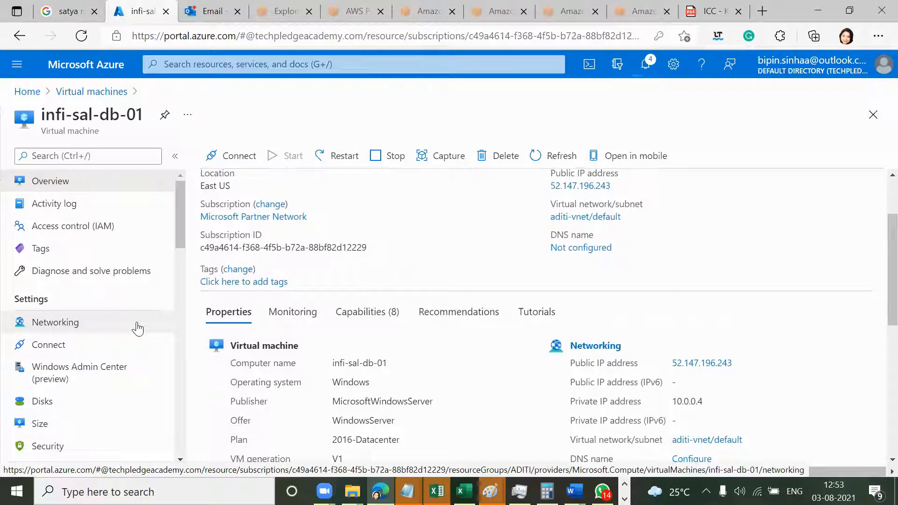
{"action": "left_click", "coordinate": [75, 327]}
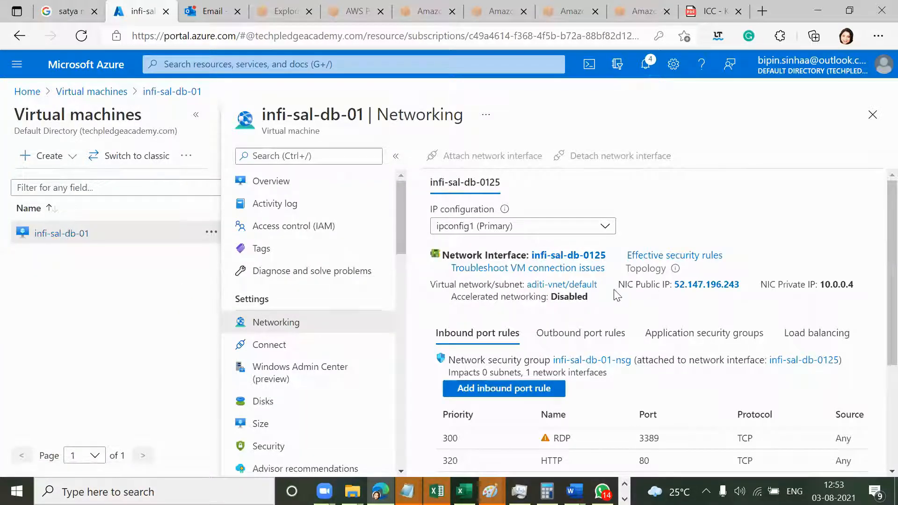
{"action": "left_click", "coordinate": [702, 289]}
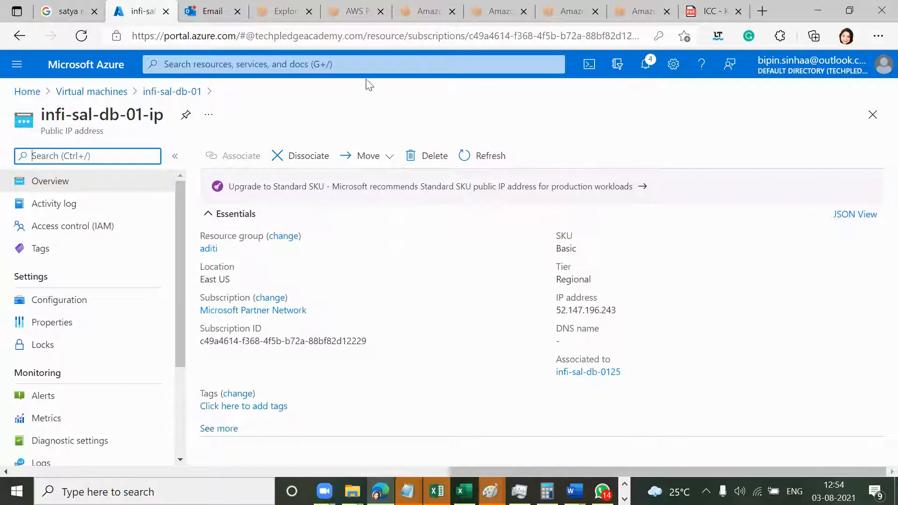
Open the availability set avset and examine its virtual machines with their fault and update domains.
{"action": "left_click", "coordinate": [374, 64]}
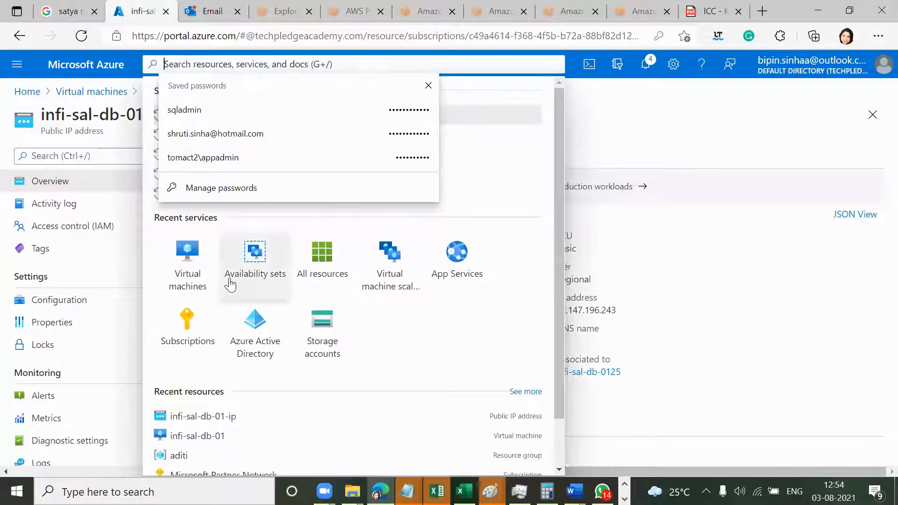
{"action": "left_click", "coordinate": [257, 262]}
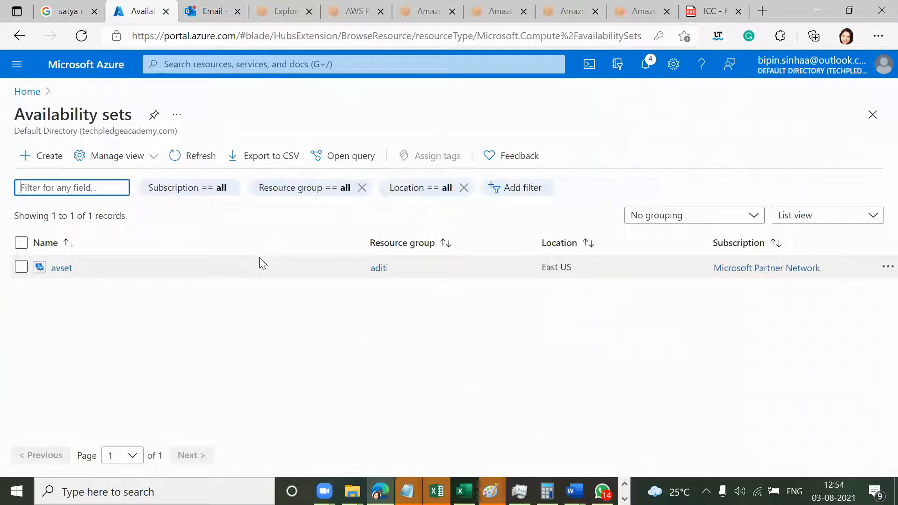
{"action": "left_click", "coordinate": [99, 276]}
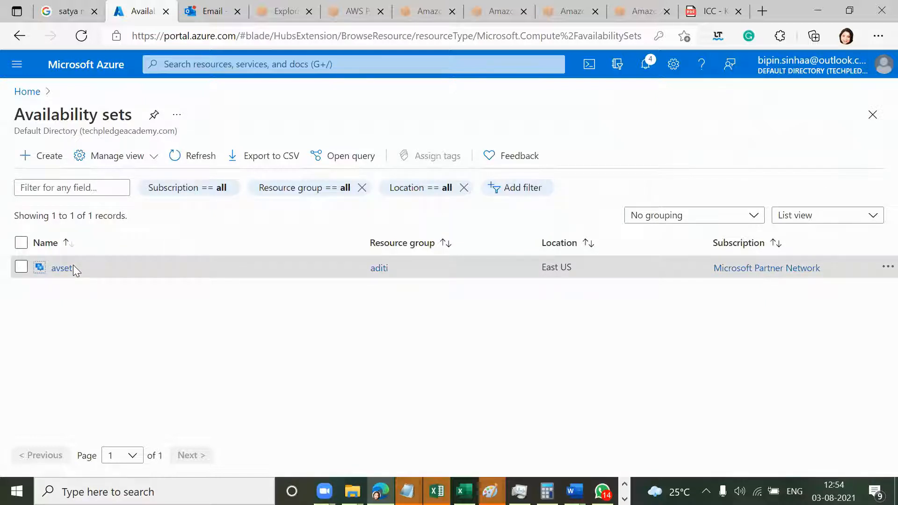
{"action": "left_click", "coordinate": [58, 268]}
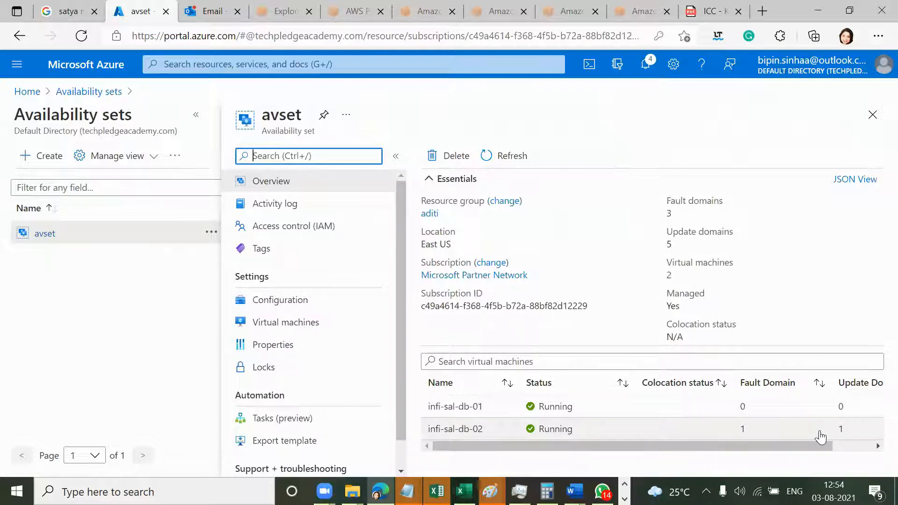
Search for the Load balancers service and start creating a load balancer, with the creation form expanded.
{"action": "left_click", "coordinate": [519, 66]}
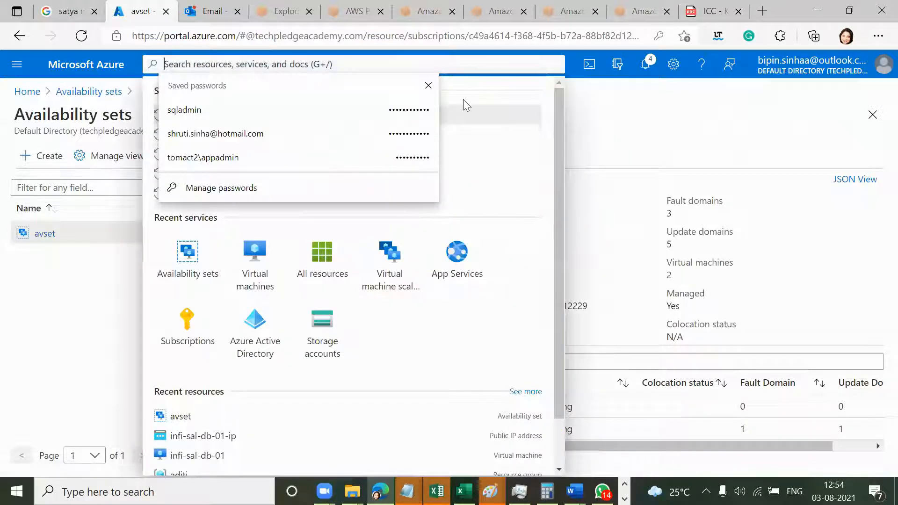
{"action": "type", "text": "loa"}
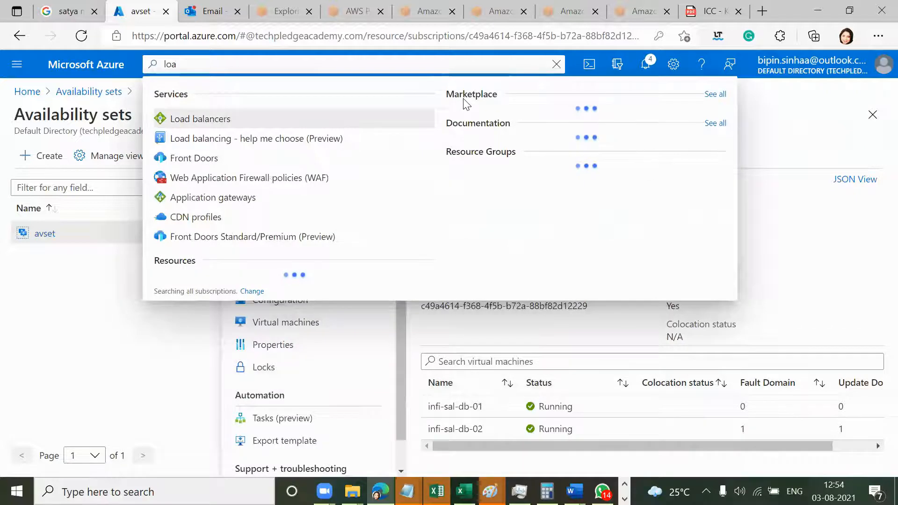
{"action": "left_click", "coordinate": [412, 123]}
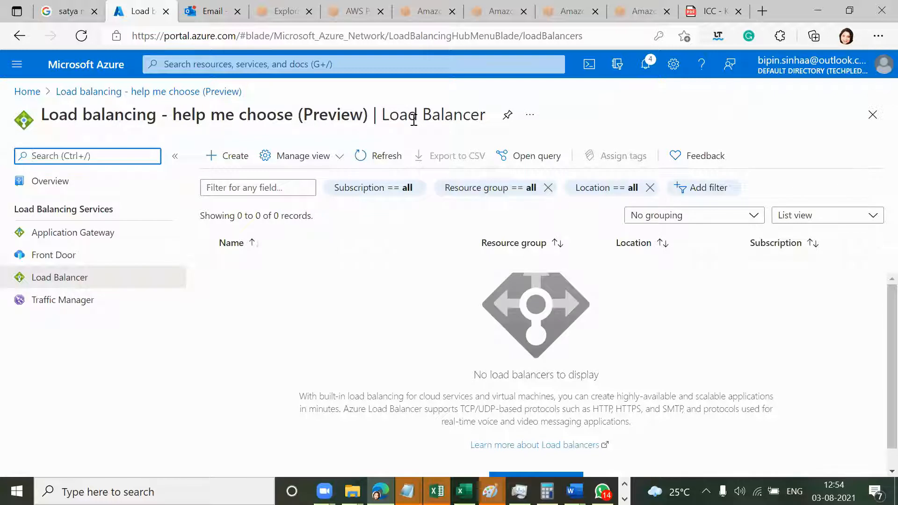
{"action": "left_click", "coordinate": [227, 168]}
{"action": "left_click", "coordinate": [227, 167]}
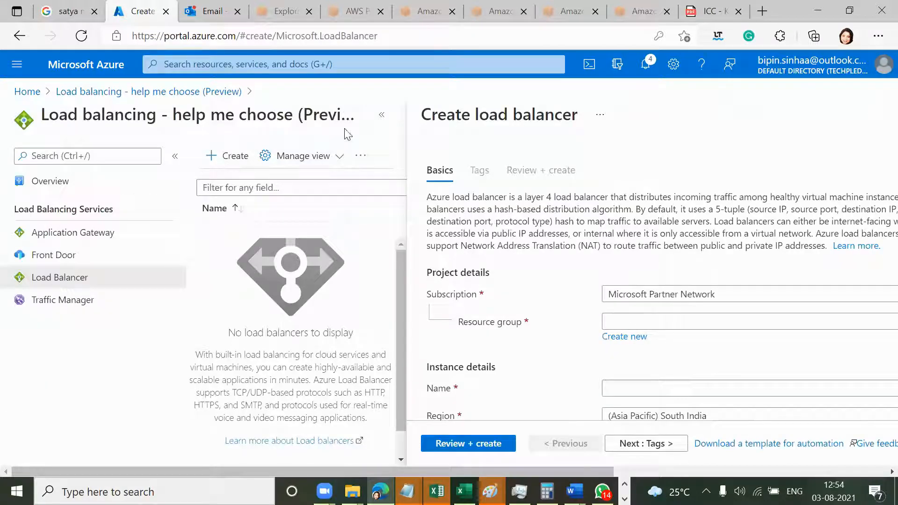
{"action": "left_click", "coordinate": [380, 118]}
Assign the load balancer to the same resource group as the virtual machines and name it demolb.
{"action": "scroll", "coordinate": [436, 286], "scroll_direction": "down", "scroll_amount": 2}
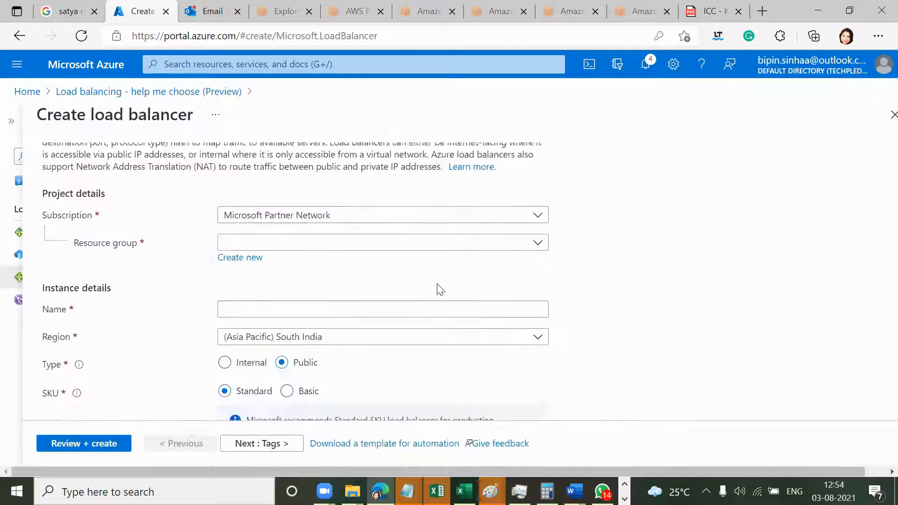
{"action": "left_click", "coordinate": [440, 240]}
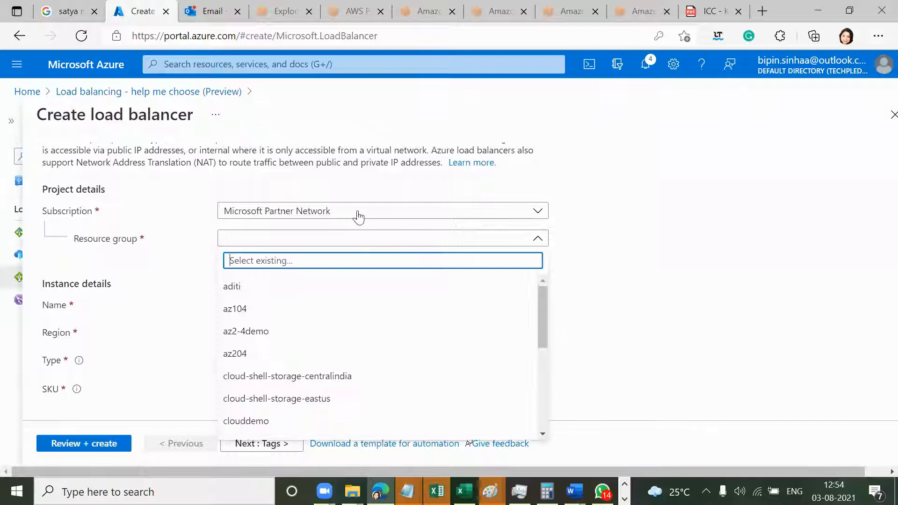
{"action": "left_click", "coordinate": [316, 286]}
{"action": "scroll", "coordinate": [320, 285], "scroll_direction": "down", "scroll_amount": 1}
{"action": "left_click", "coordinate": [325, 257]}
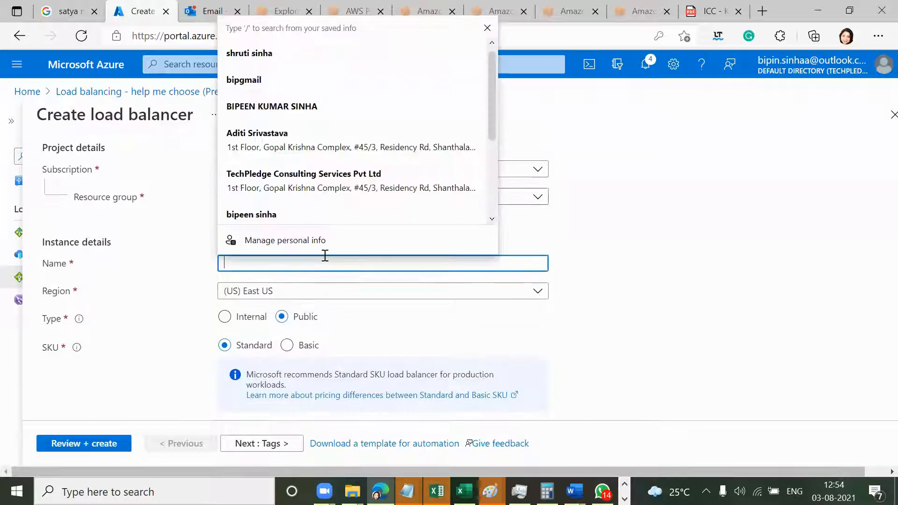
{"action": "type", "text": "demolb"}
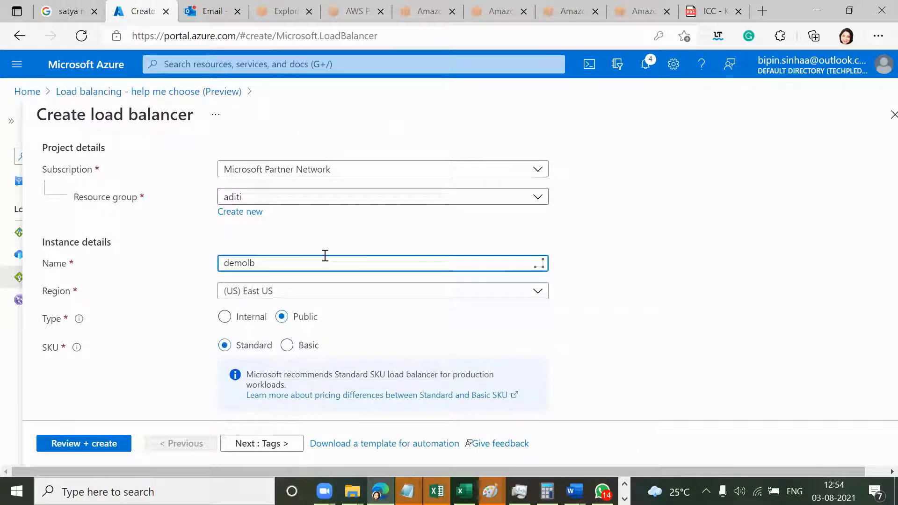
Choose the Basic SKU and a new public IP address named demoip, and create the load balancer.
{"action": "scroll", "coordinate": [324, 255], "scroll_direction": "down", "scroll_amount": 2}
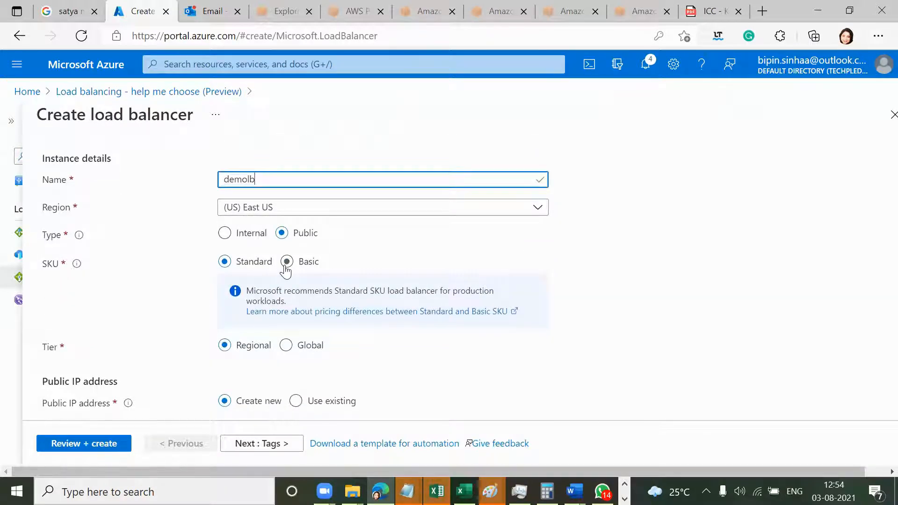
{"action": "left_click", "coordinate": [286, 262]}
{"action": "scroll", "coordinate": [380, 297], "scroll_direction": "down", "scroll_amount": 3}
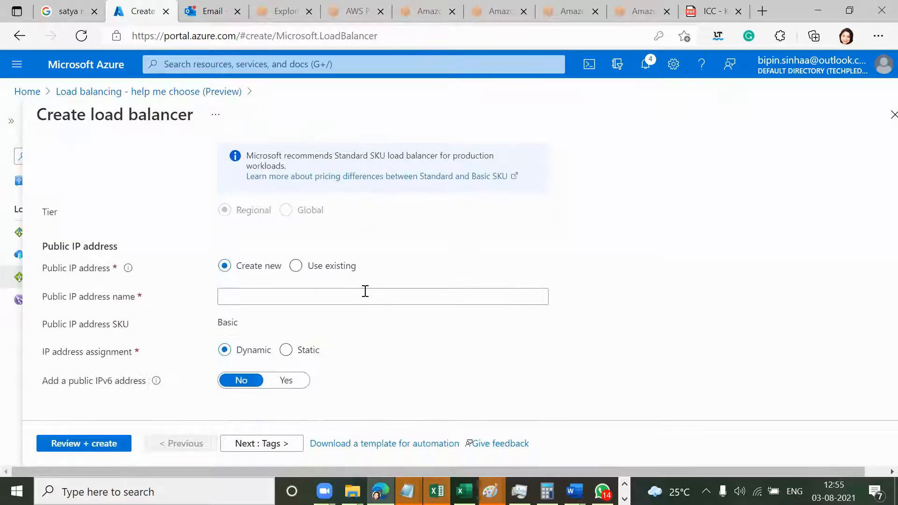
{"action": "left_click", "coordinate": [364, 291]}
{"action": "type", "text": "de"}
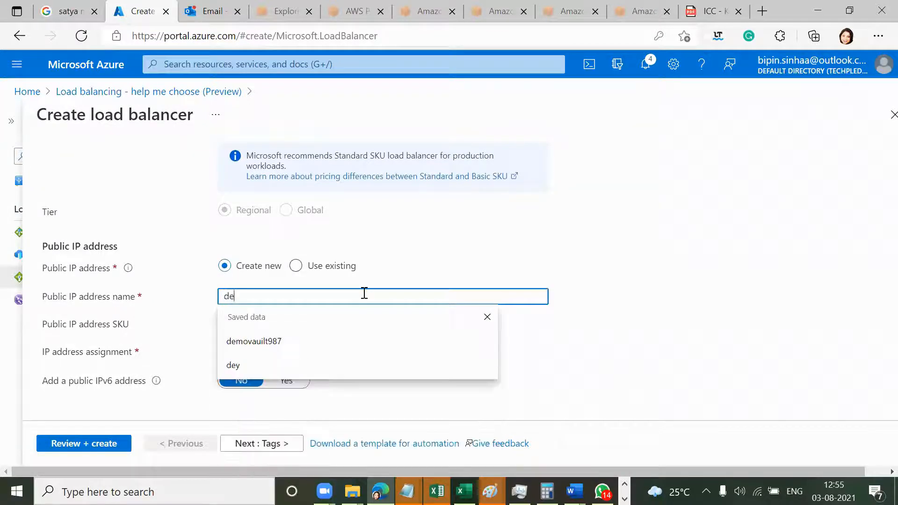
{"action": "type", "text": "moip"}
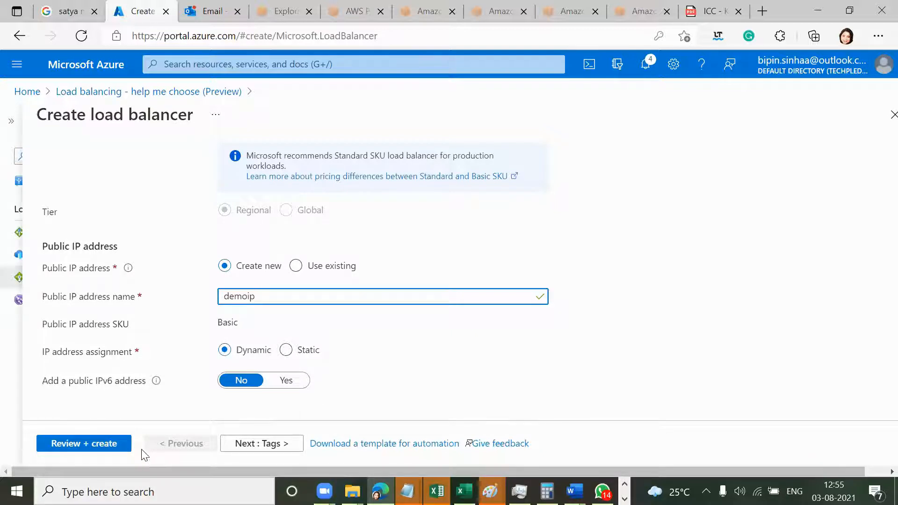
{"action": "left_click", "coordinate": [125, 447]}
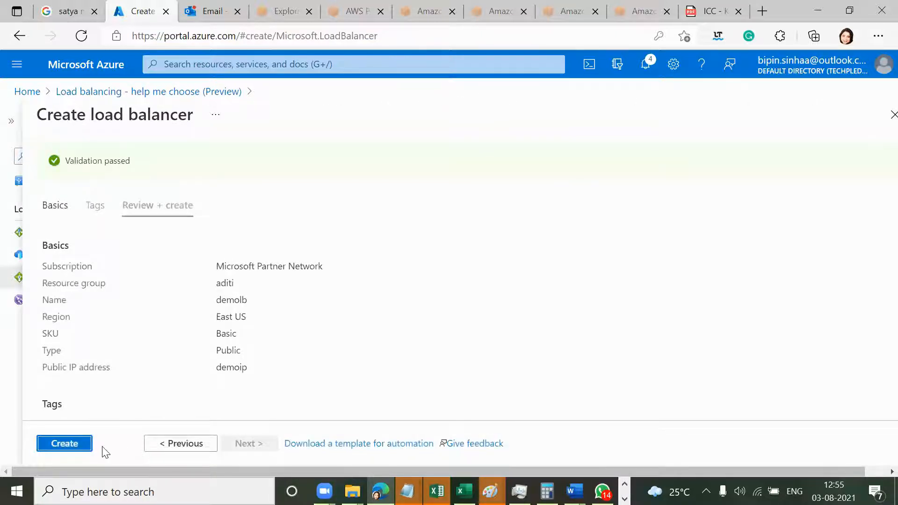
{"action": "left_click", "coordinate": [64, 443]}
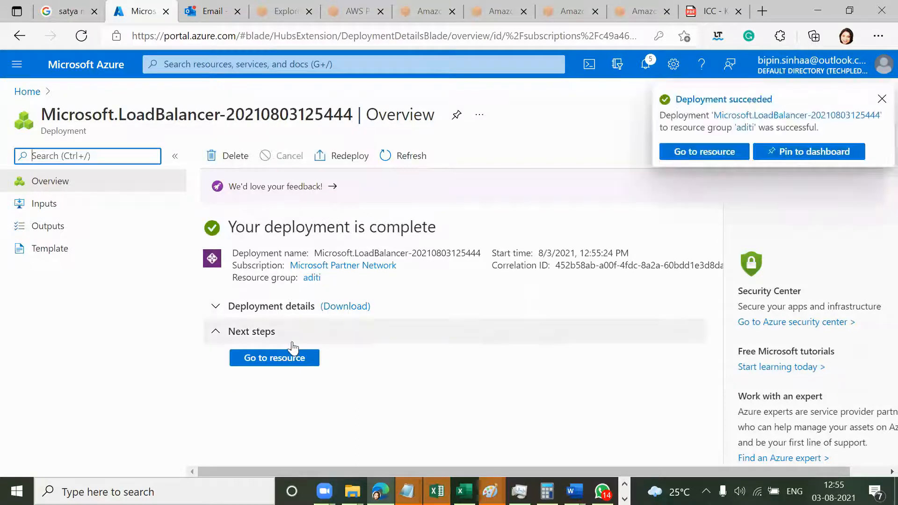
Start a backend pool named demobc in demolb, using the resource group's virtual network and associated to virtual machines.
{"action": "left_click", "coordinate": [294, 355]}
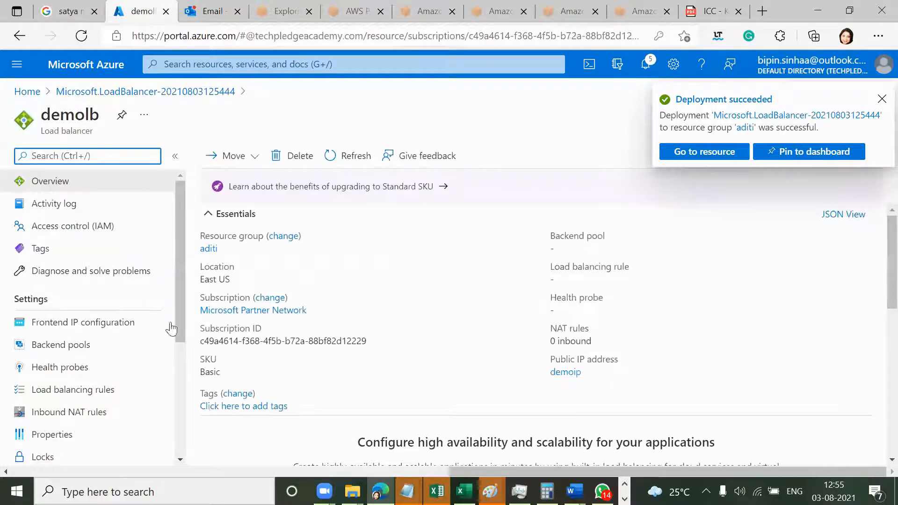
{"action": "left_click", "coordinate": [143, 344]}
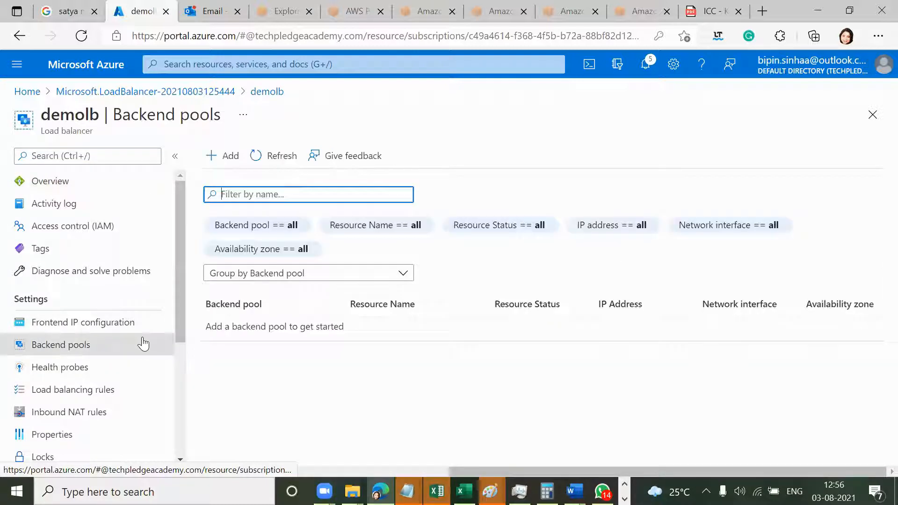
{"action": "left_click", "coordinate": [211, 158]}
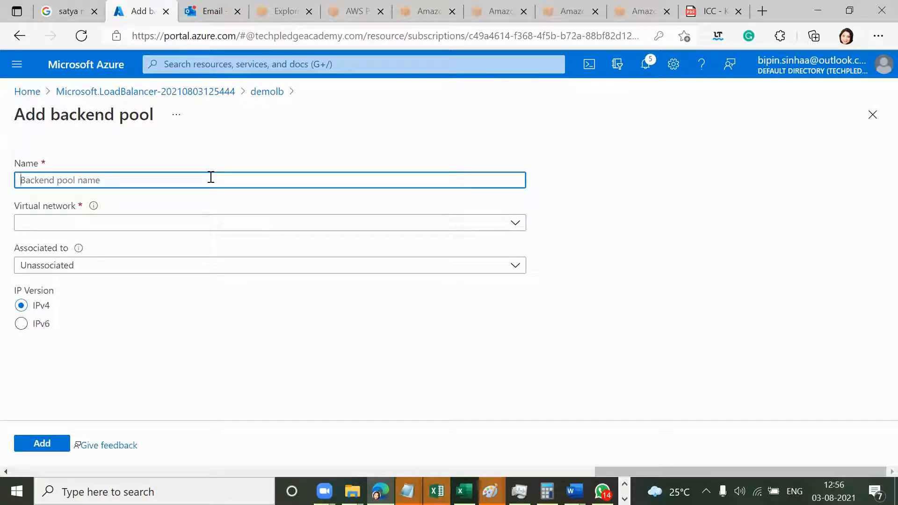
{"action": "type", "text": "demobc"}
{"action": "left_click", "coordinate": [224, 227]}
{"action": "left_click", "coordinate": [233, 270]}
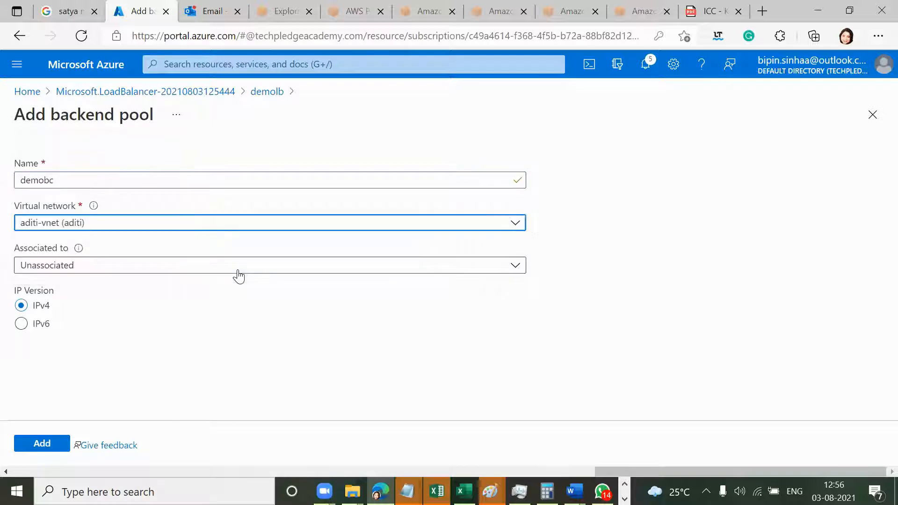
{"action": "left_click", "coordinate": [234, 270]}
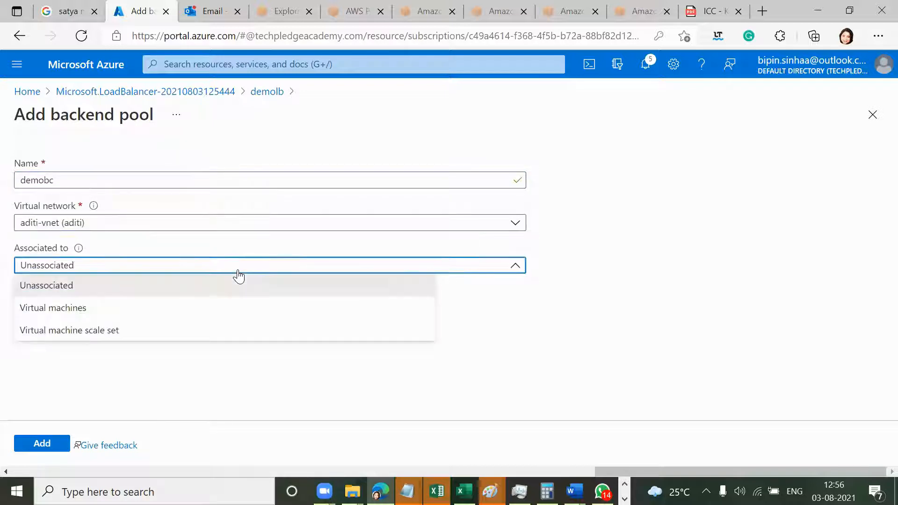
{"action": "left_click", "coordinate": [231, 307]}
Add infi-sal-db-01 and infi-sal-db-02 to the backend pool demobc and save the pool.
{"action": "scroll", "coordinate": [233, 307], "scroll_direction": "down", "scroll_amount": 1}
{"action": "scroll", "coordinate": [232, 308], "scroll_direction": "down", "scroll_amount": 1}
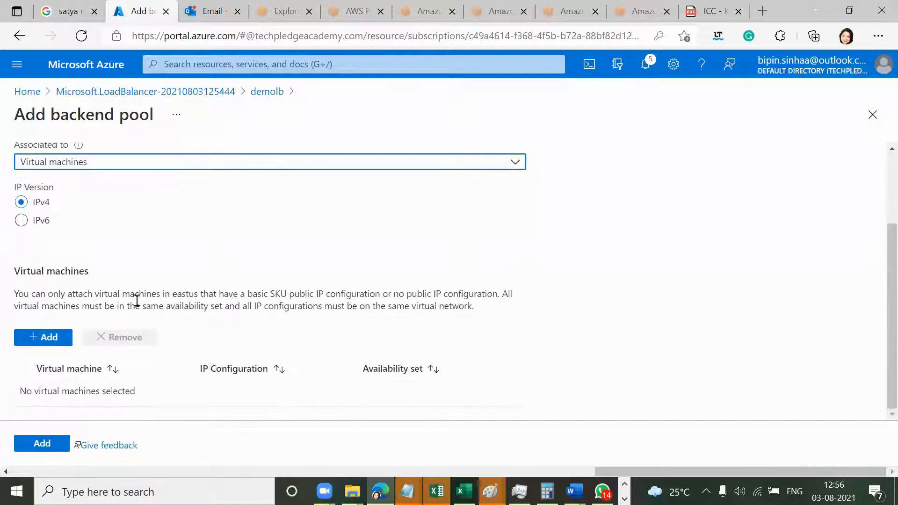
{"action": "left_click", "coordinate": [41, 347]}
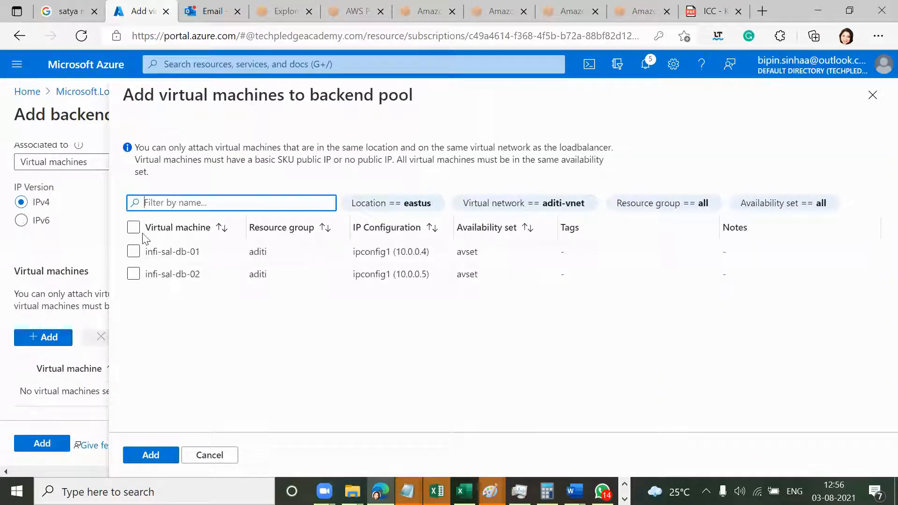
{"action": "left_click", "coordinate": [133, 228]}
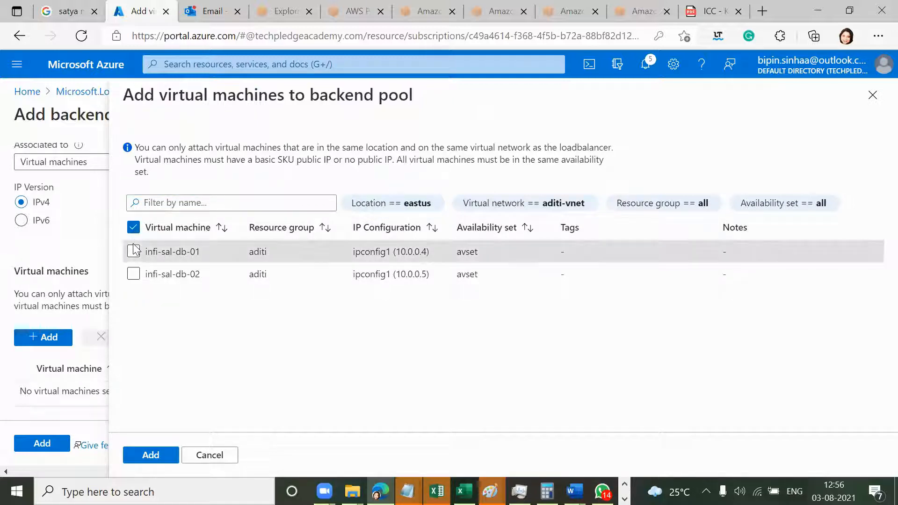
{"action": "left_click", "coordinate": [133, 274]}
{"action": "left_click", "coordinate": [133, 254]}
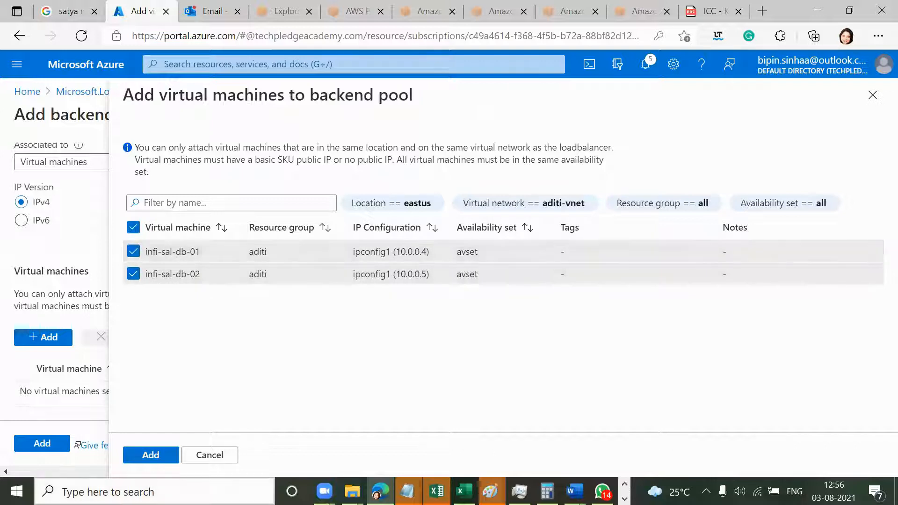
{"action": "left_click", "coordinate": [143, 453]}
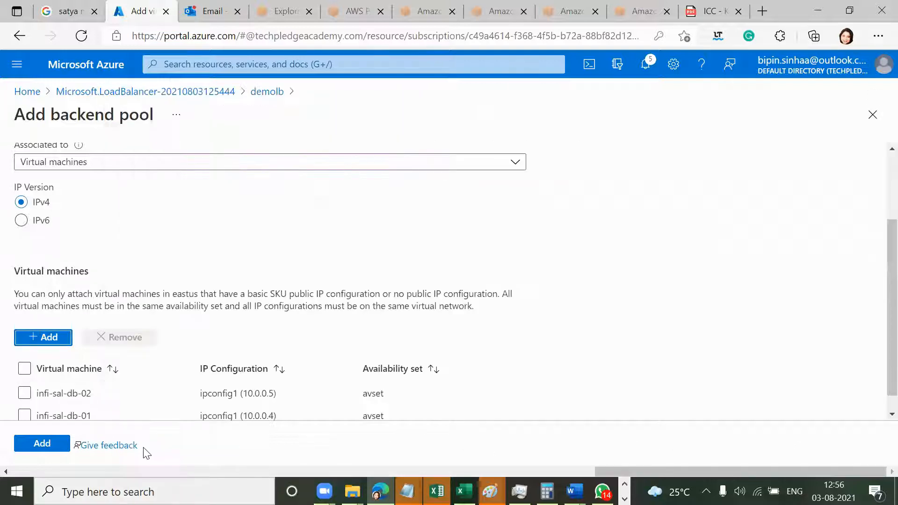
{"action": "left_click", "coordinate": [50, 445]}
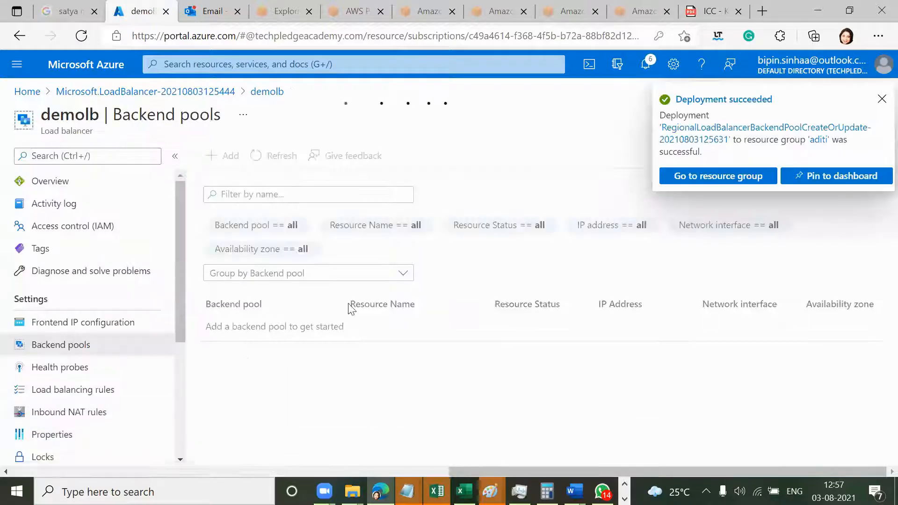
Add a health probe named demohlth to demolb with the default TCP port 80 settings.
{"action": "left_click", "coordinate": [120, 371]}
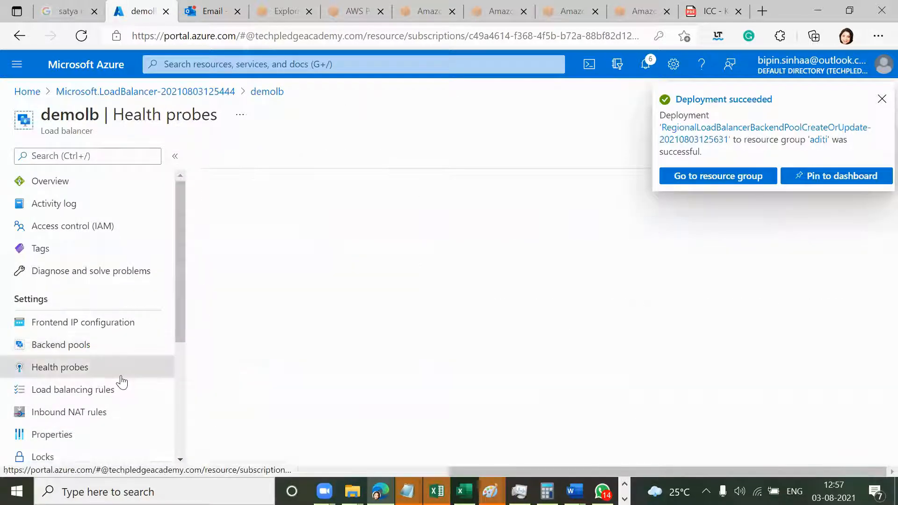
{"action": "left_click", "coordinate": [226, 155]}
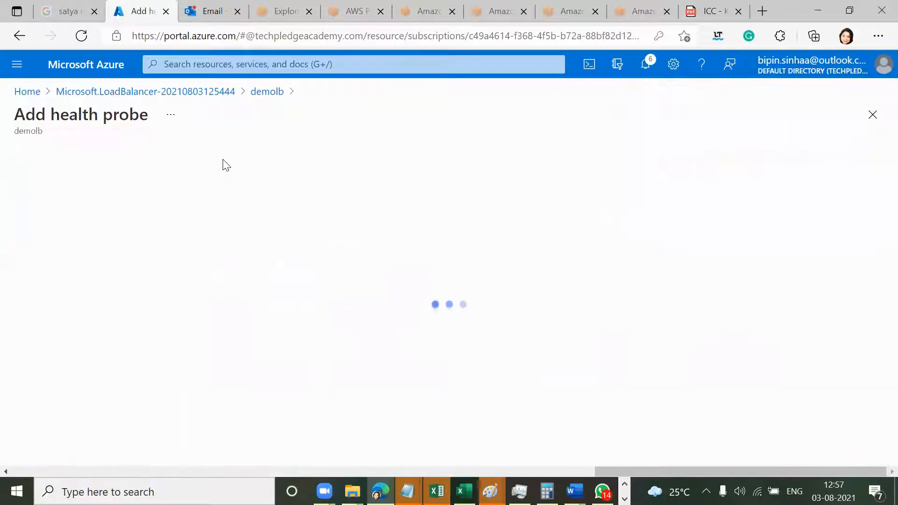
{"action": "left_click", "coordinate": [232, 167]}
{"action": "type", "text": "de"}
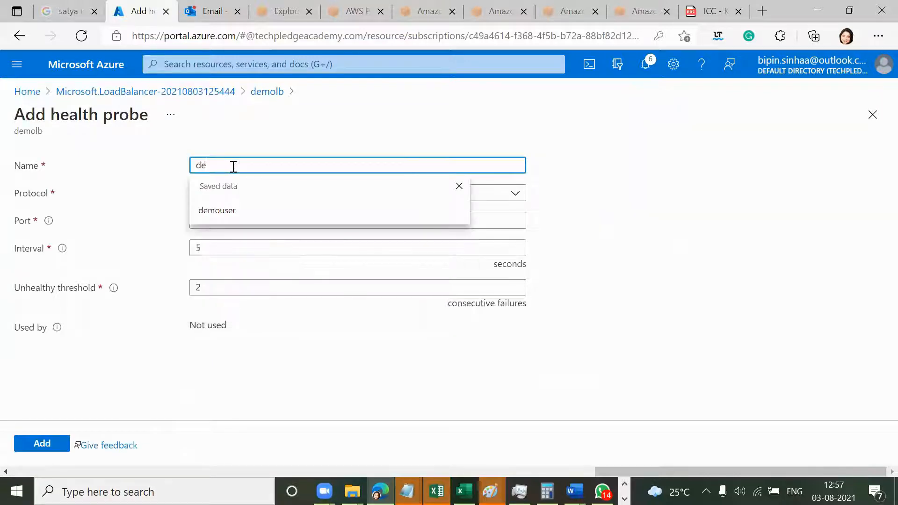
{"action": "type", "text": "mohlth"}
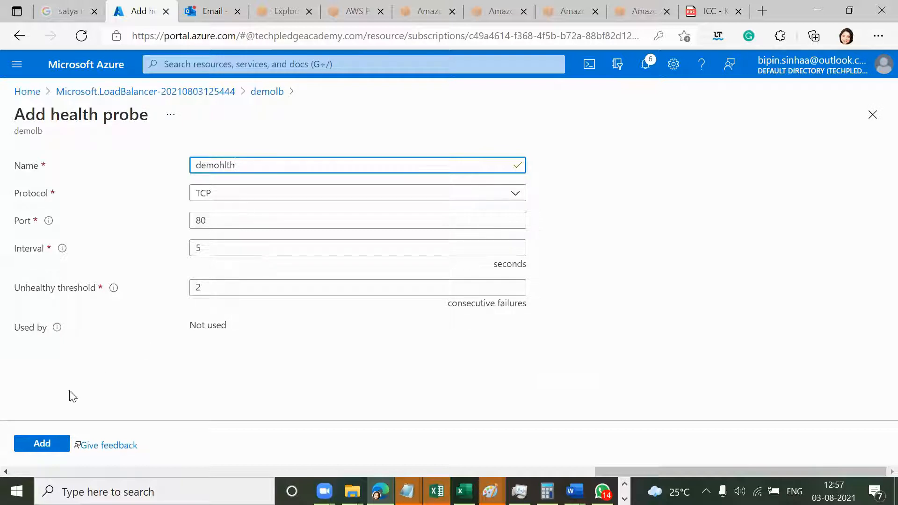
{"action": "left_click", "coordinate": [41, 444]}
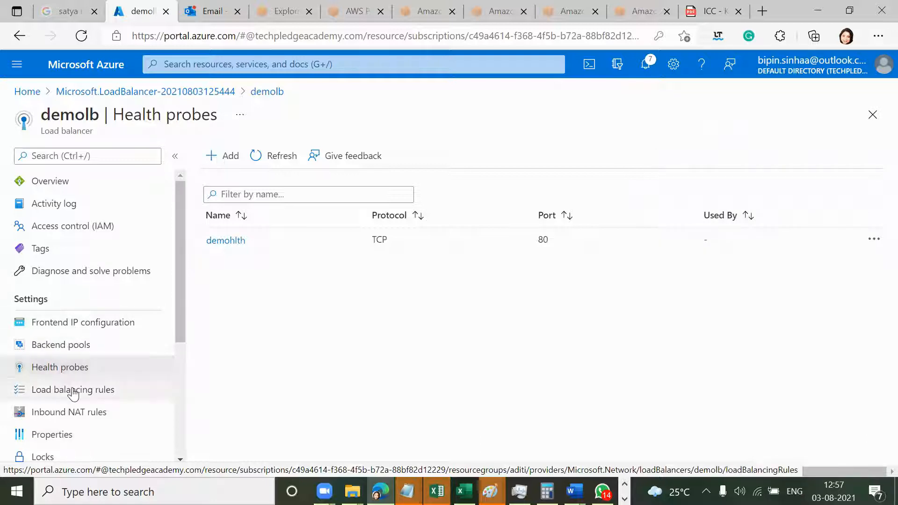
Start a load balancing rule for demolb with frontend LoadBalancerFrontEnd (Dynamic), port 80 and backend port 80.
{"action": "left_click", "coordinate": [71, 389]}
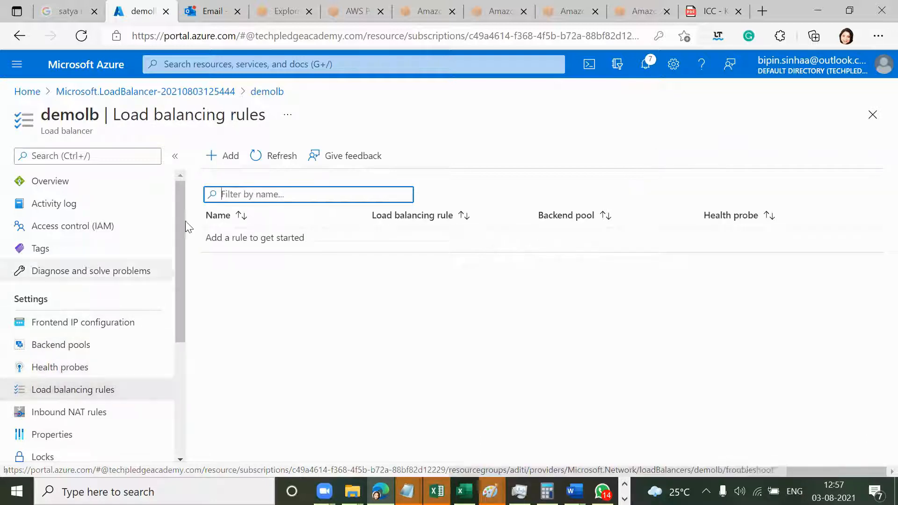
{"action": "left_click", "coordinate": [229, 155]}
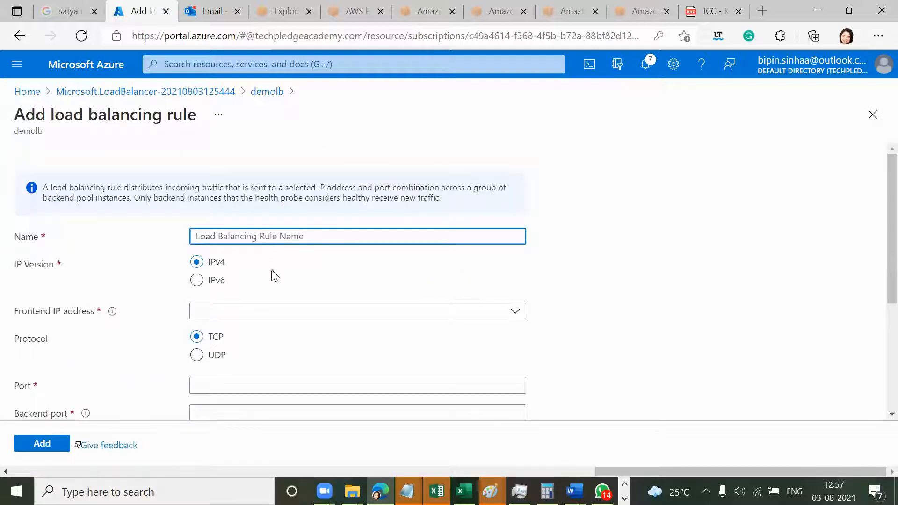
{"action": "left_click", "coordinate": [262, 310]}
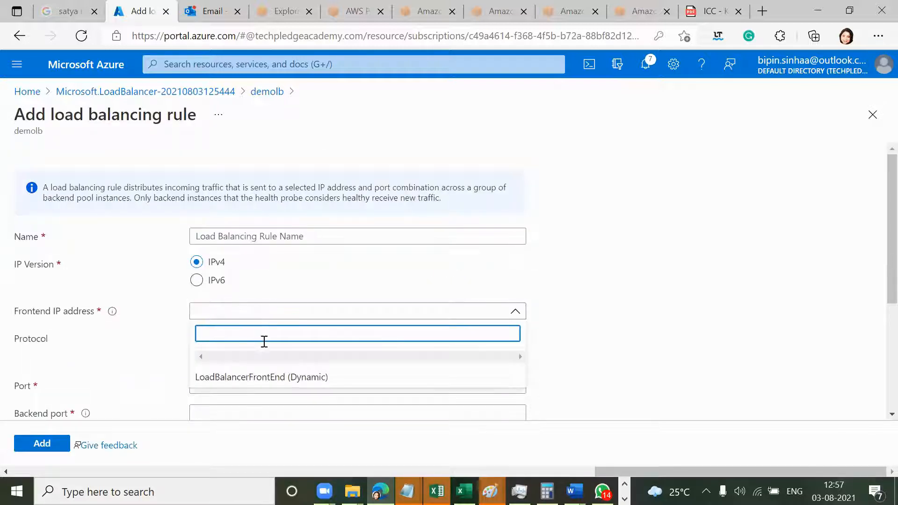
{"action": "left_click", "coordinate": [261, 375]}
{"action": "scroll", "coordinate": [262, 356], "scroll_direction": "down", "scroll_amount": 1}
{"action": "left_click", "coordinate": [264, 341]}
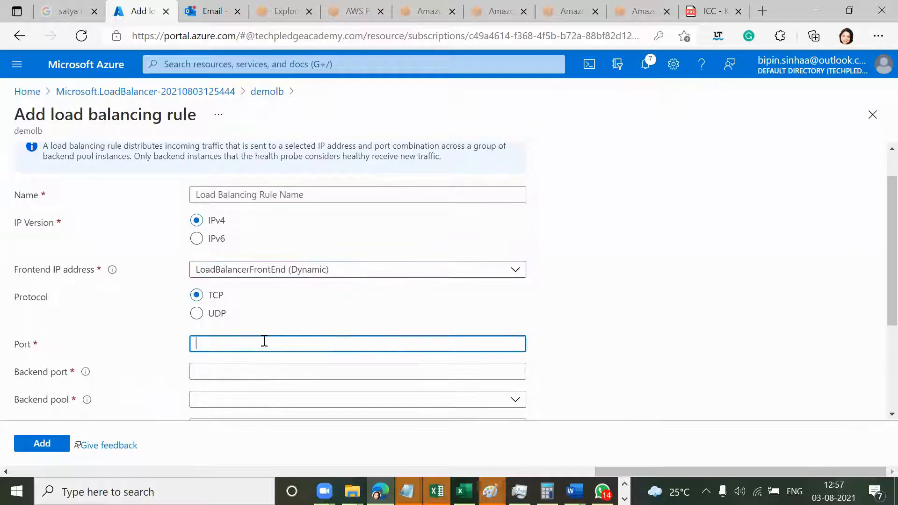
{"action": "scroll", "coordinate": [263, 340], "scroll_direction": "down", "scroll_amount": 2}
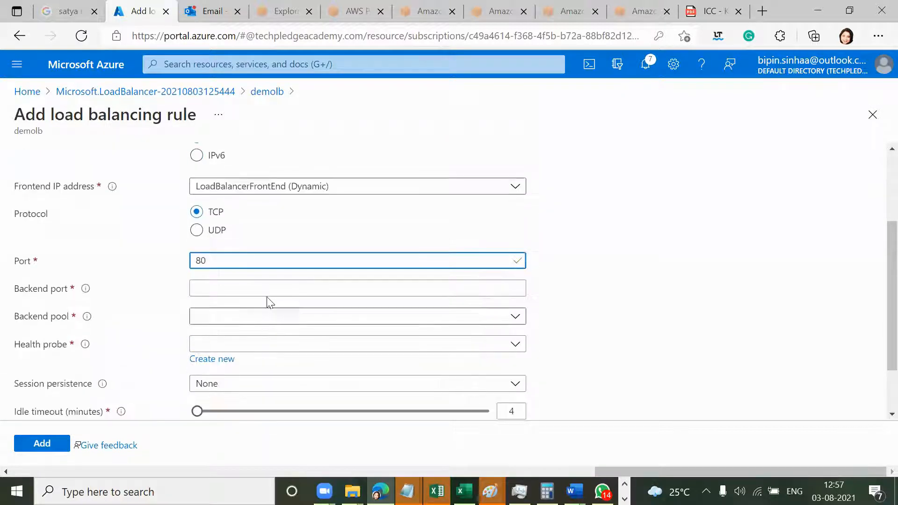
{"action": "left_click", "coordinate": [268, 287]}
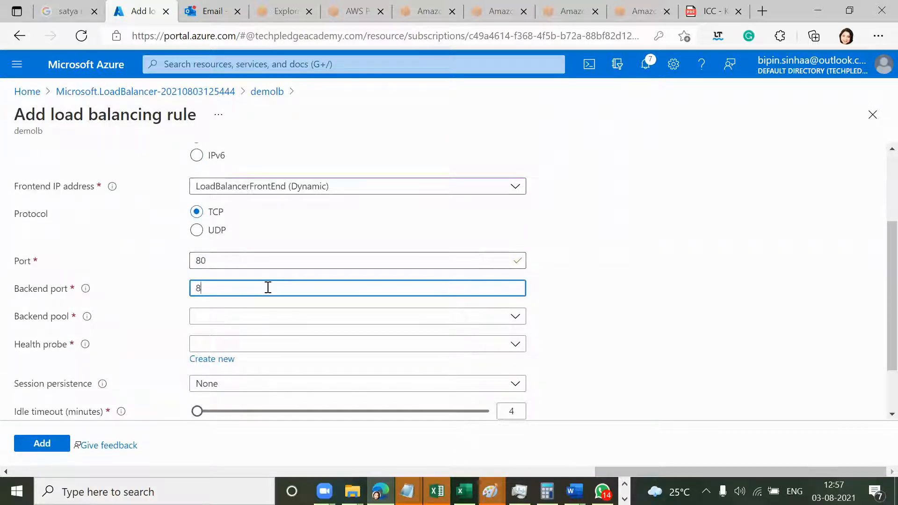
Assign the backend pool demobc and the health probe demohlth (TCP:80) to the load balancing rule.
{"action": "scroll", "coordinate": [268, 287], "scroll_direction": "down", "scroll_amount": 1}
{"action": "left_click", "coordinate": [262, 277]}
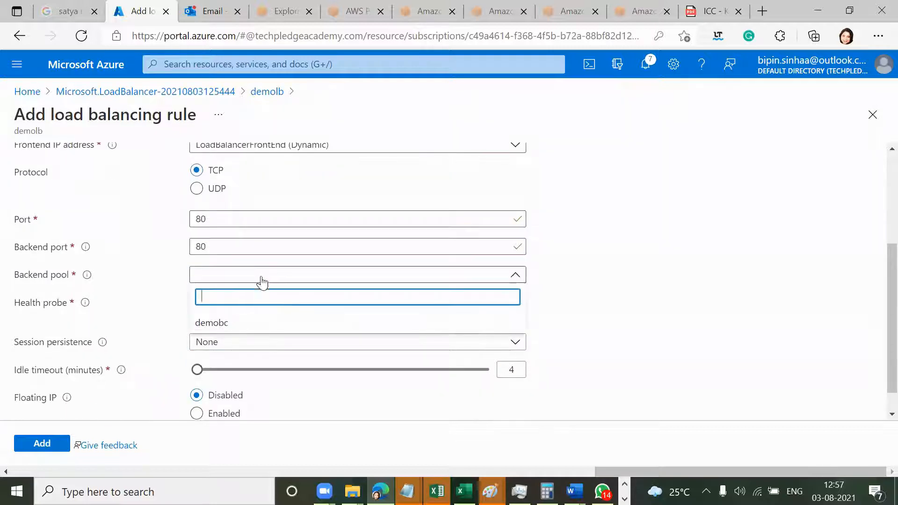
{"action": "left_click", "coordinate": [240, 321]}
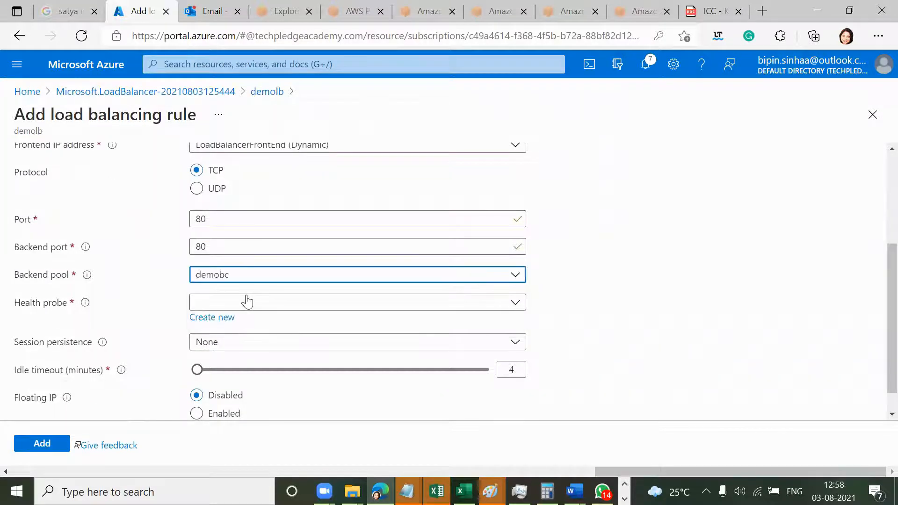
{"action": "left_click", "coordinate": [246, 301]}
{"action": "left_click", "coordinate": [246, 352]}
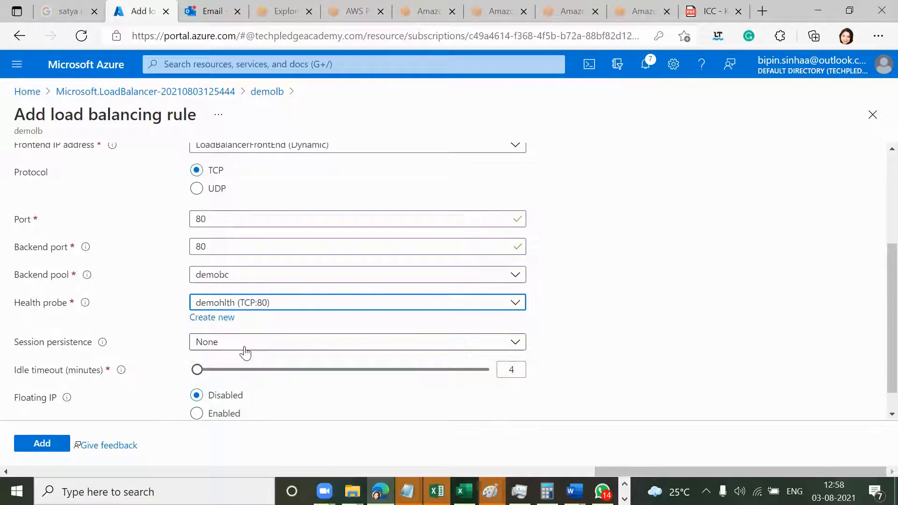
{"action": "scroll", "coordinate": [245, 352], "scroll_direction": "down", "scroll_amount": 1}
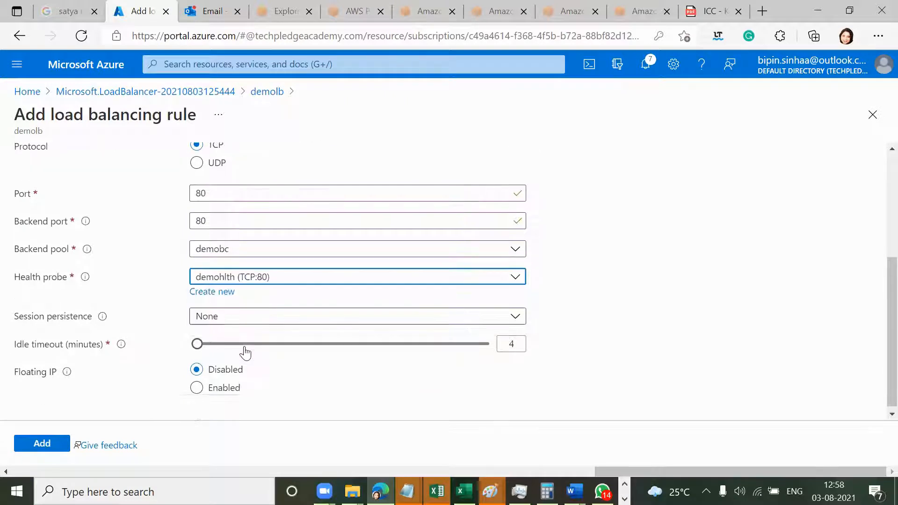
Name the load balancing rule demorule and add it to demolb.
{"action": "left_click", "coordinate": [57, 447]}
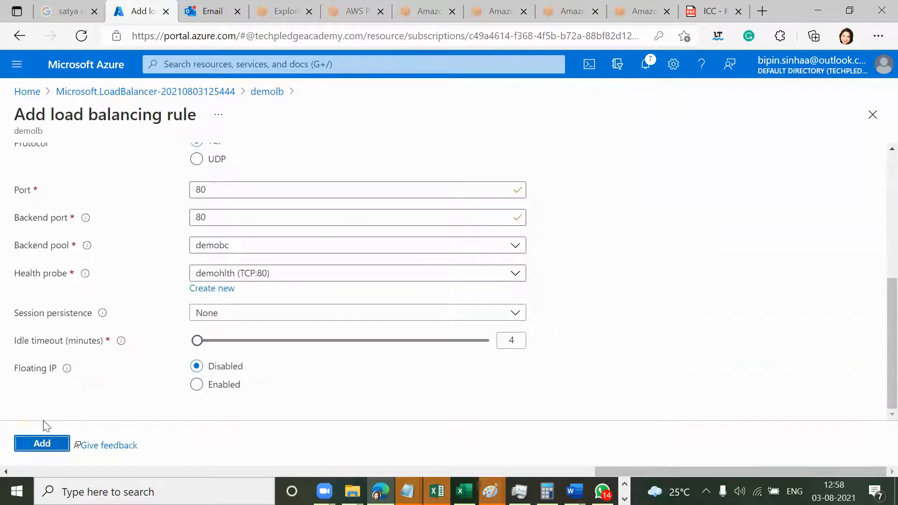
{"action": "left_click", "coordinate": [43, 444]}
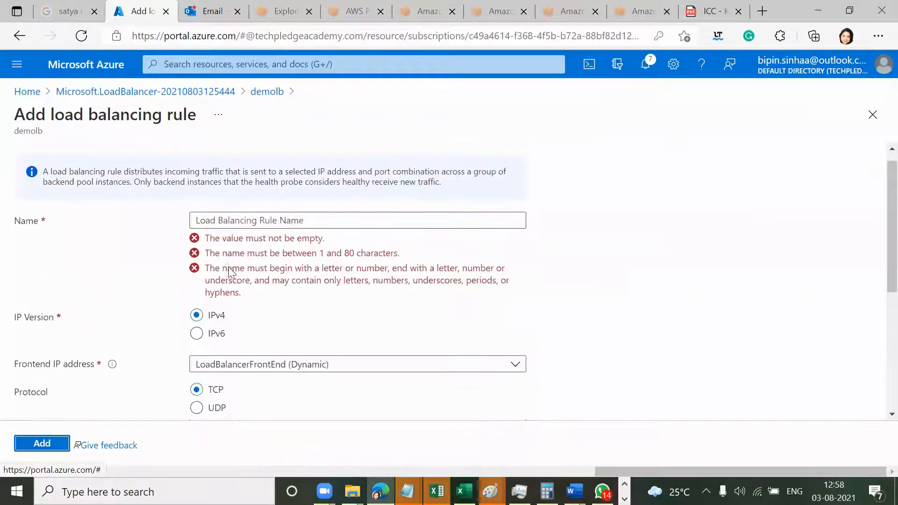
{"action": "left_click", "coordinate": [228, 222]}
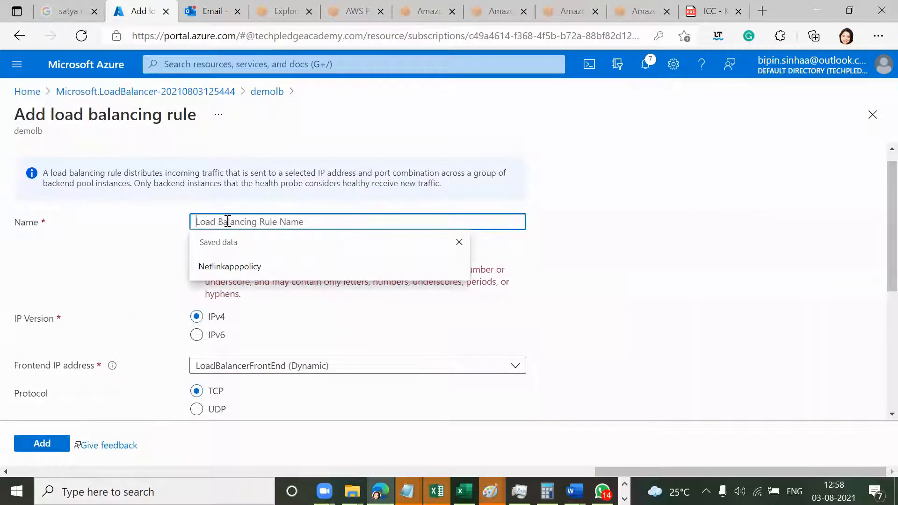
{"action": "type", "text": "demorule"}
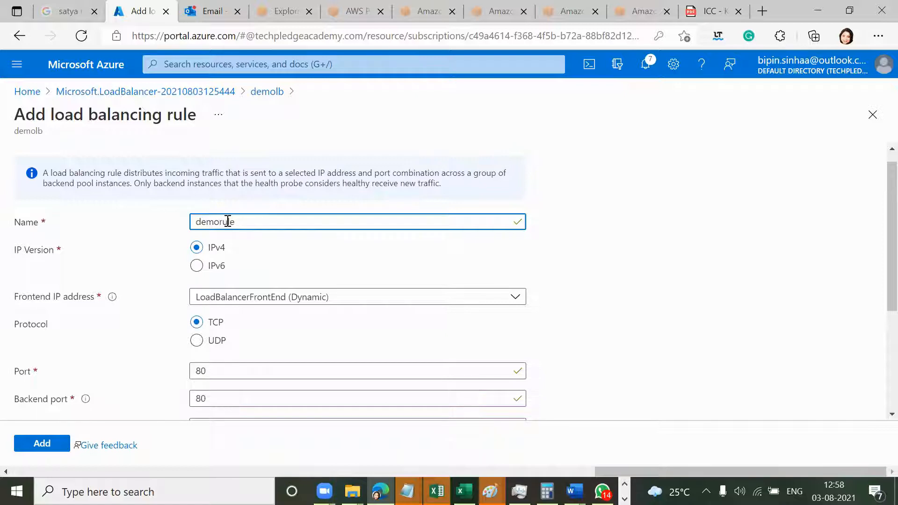
{"action": "left_click", "coordinate": [59, 439]}
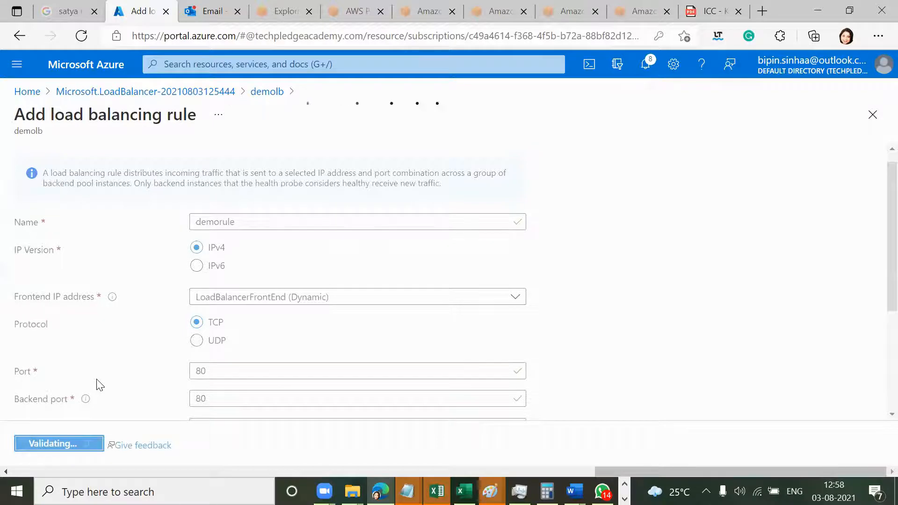
Look up the public IP address of LoadBalancerFrontEnd in demolb's frontend IP configuration.
{"action": "left_click", "coordinate": [85, 326]}
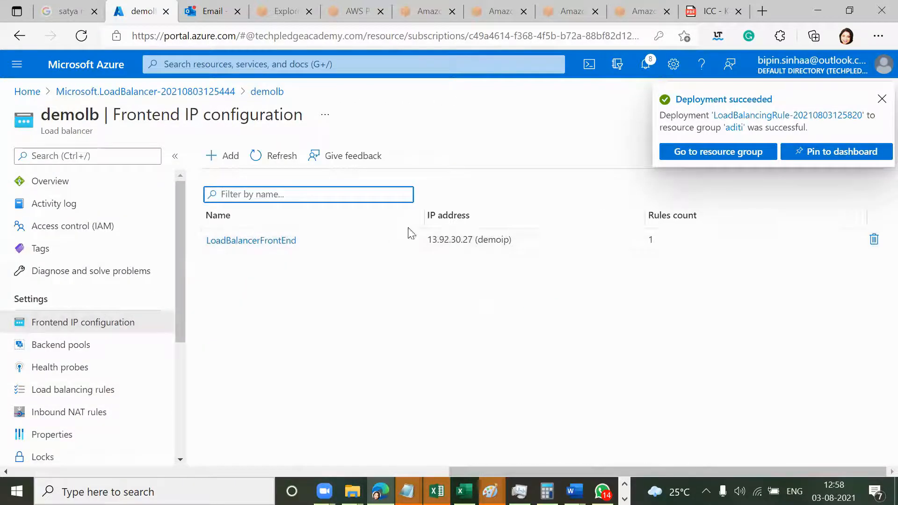
{"action": "left_click_drag", "start_coordinate": [428, 239], "coordinate": [484, 243]}
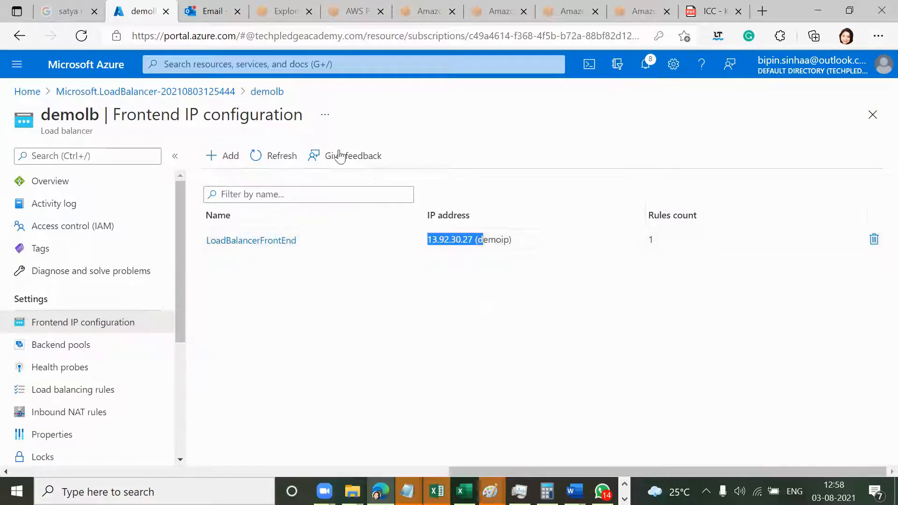
Search the portal for virtual machine scale sets and start creating a new scale set.
{"action": "left_click", "coordinate": [325, 66]}
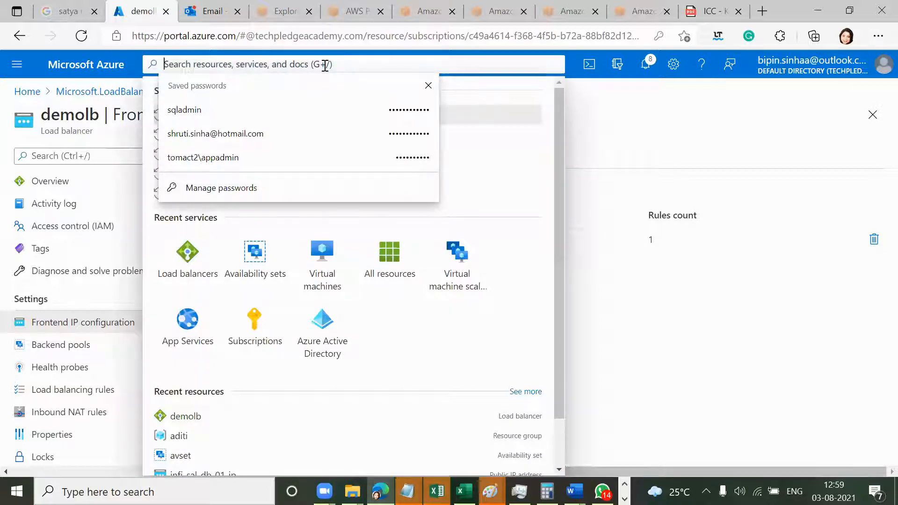
{"action": "type", "text": "scal"}
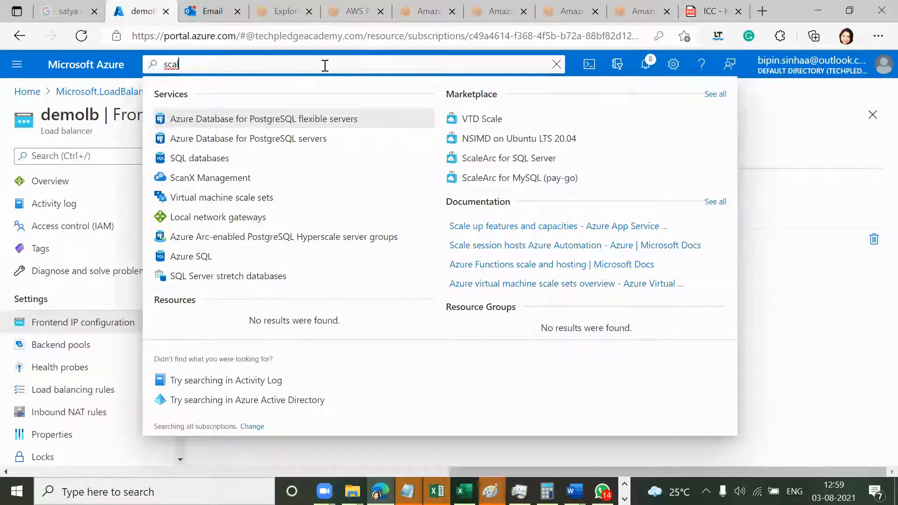
{"action": "left_click", "coordinate": [285, 200]}
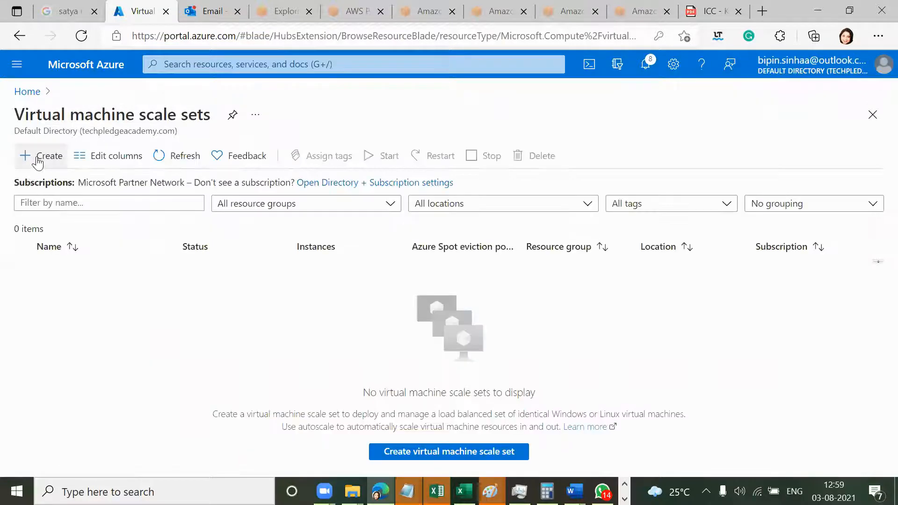
{"action": "left_click", "coordinate": [37, 159]}
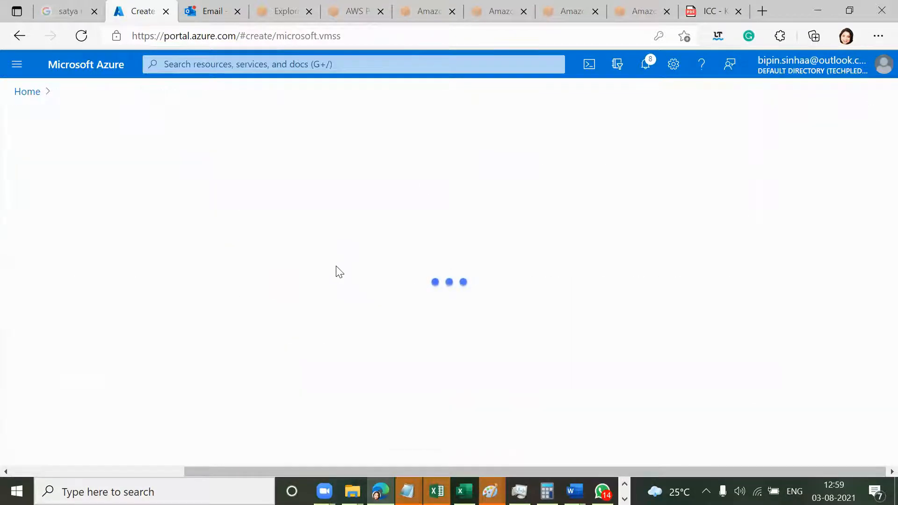
Place the new scale set in resource group aditi and name it demoscaleset.
{"action": "scroll", "coordinate": [336, 312], "scroll_direction": "down", "scroll_amount": 2}
{"action": "left_click", "coordinate": [330, 267]}
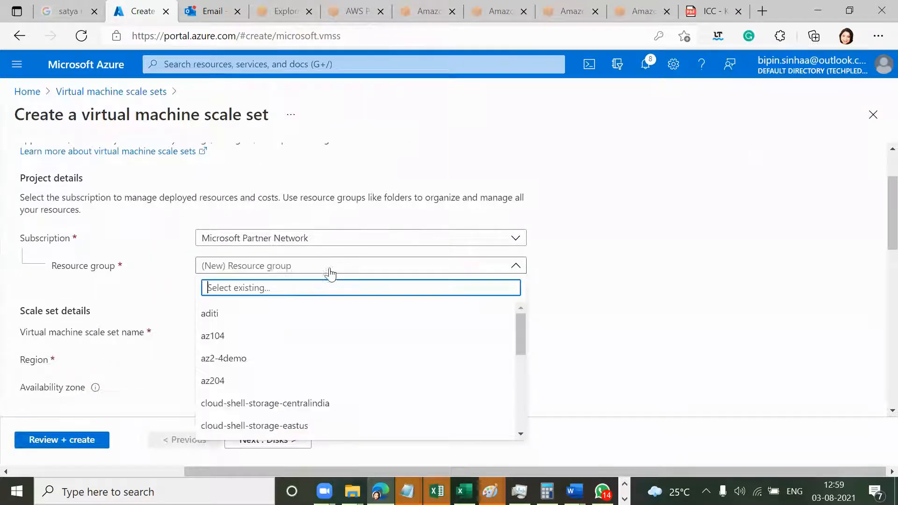
{"action": "left_click", "coordinate": [269, 323]}
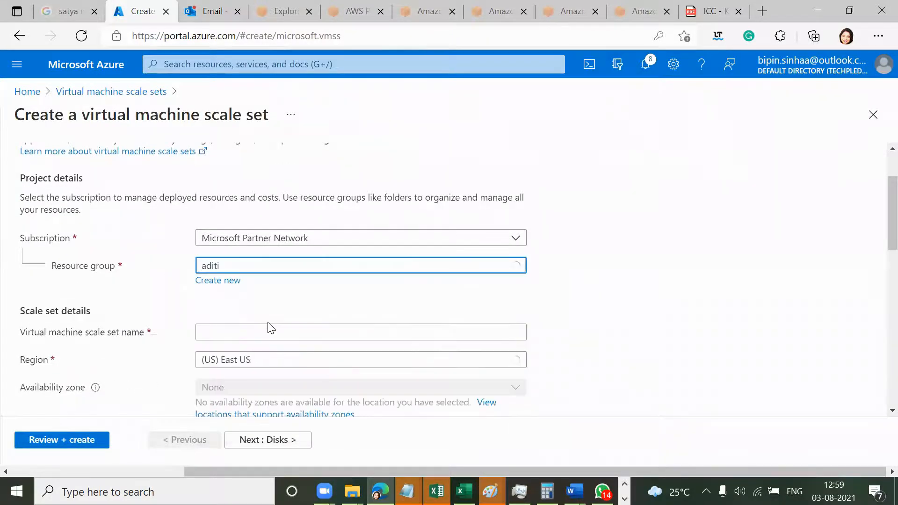
{"action": "scroll", "coordinate": [273, 307], "scroll_direction": "down", "scroll_amount": 1}
{"action": "left_click", "coordinate": [277, 285]}
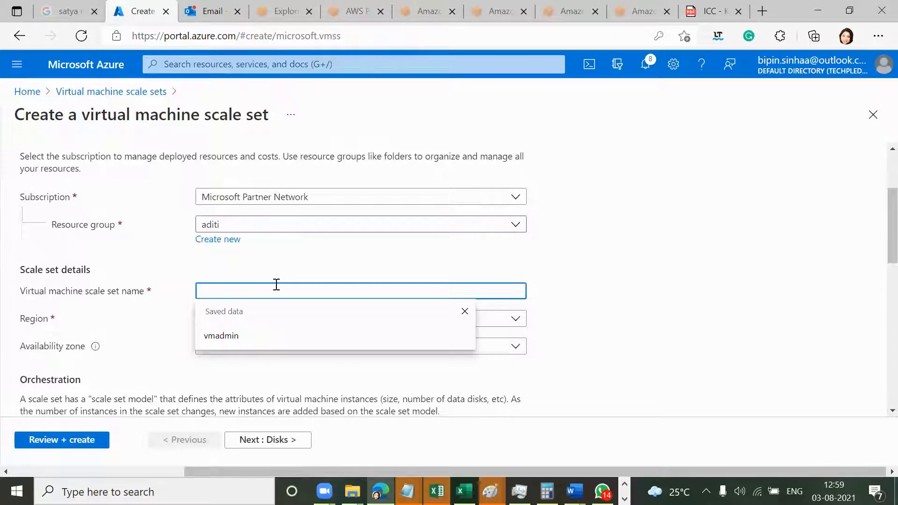
{"action": "type", "text": "demosc"}
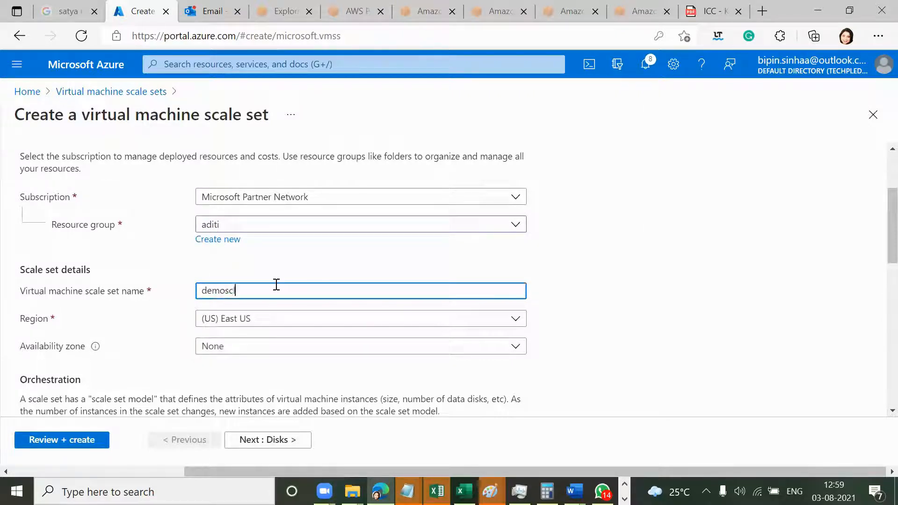
{"action": "type", "text": "laese"}
{"action": "type", "text": "aleset"}
{"action": "scroll", "coordinate": [277, 285], "scroll_direction": "down", "scroll_amount": 2}
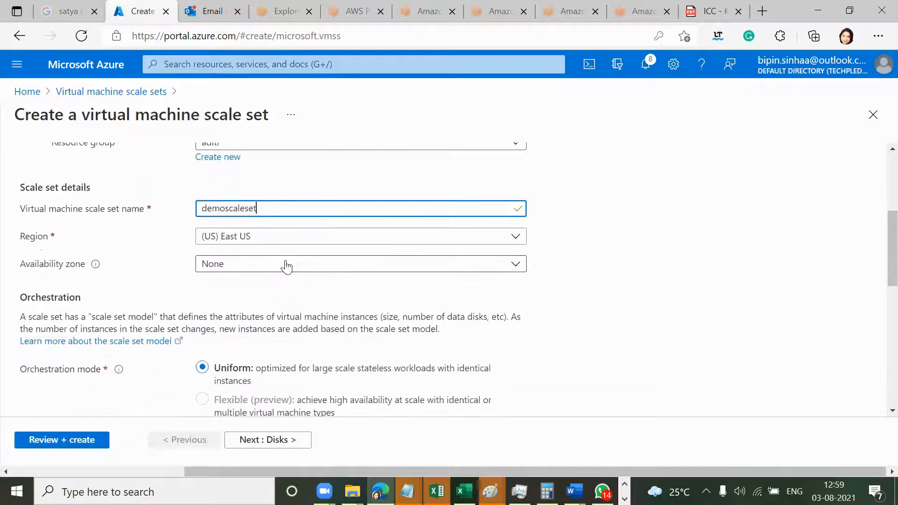
Set the scale set's administrator username to vmadmin.
{"action": "scroll", "coordinate": [287, 268], "scroll_direction": "down", "scroll_amount": 6}
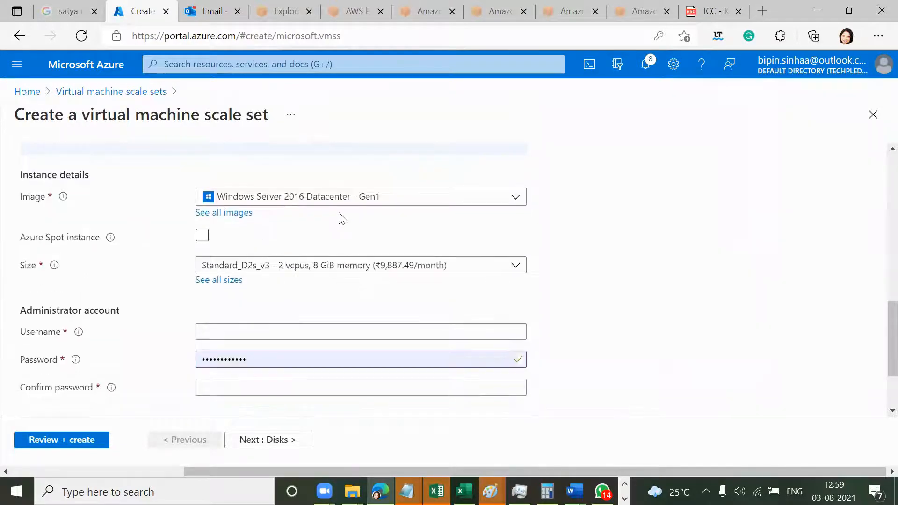
{"action": "scroll", "coordinate": [339, 275], "scroll_direction": "down", "scroll_amount": 1}
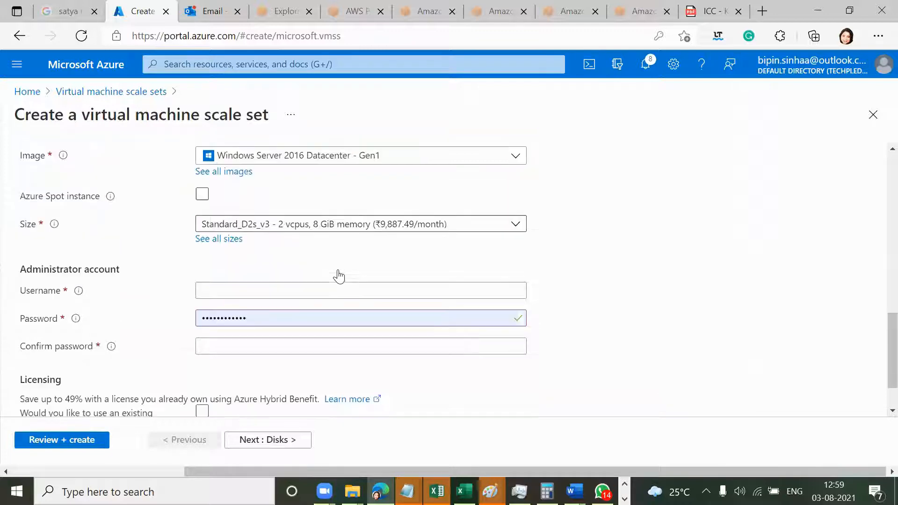
{"action": "left_click", "coordinate": [320, 290]}
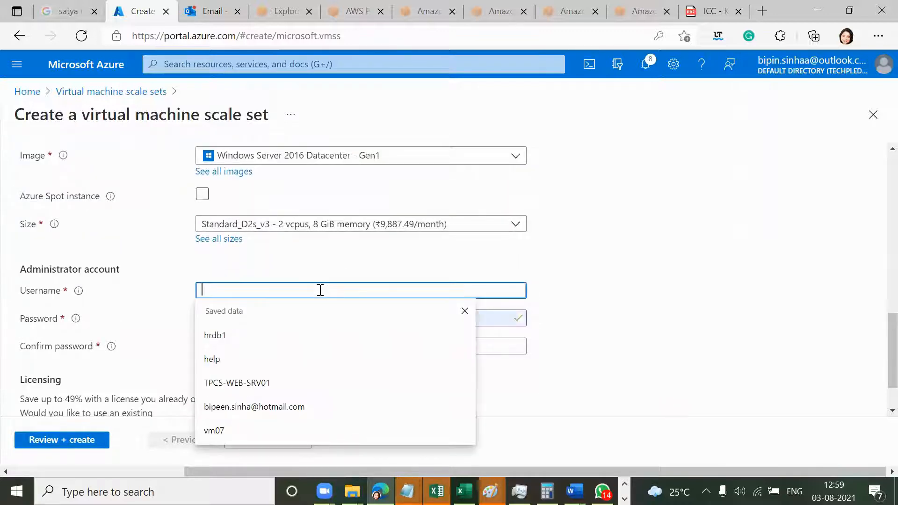
{"action": "type", "text": "vmadmi"}
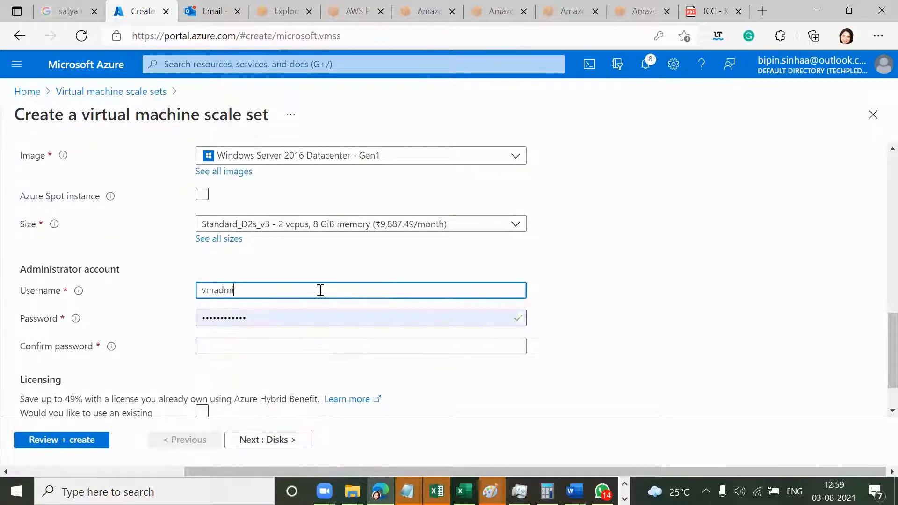
Replace the prefilled administrator password with the account password and enter it again as confirmation.
{"action": "left_click", "coordinate": [311, 312]}
{"action": "key", "text": "BackSpace"}
{"action": "key", "text": "BackSpace"}
{"action": "key", "text": "BackSpace"}
{"action": "key", "text": "BackSpace"}
{"action": "key", "text": "BackSpace"}
{"action": "key", "text": "BackSpace"}
{"action": "key", "text": "BackSpace"}
{"action": "key", "text": "BackSpace"}
{"action": "key", "text": "BackSpace"}
{"action": "key", "text": "BackSpace"}
{"action": "key", "text": "BackSpace"}
{"action": "key", "text": "BackSpace"}
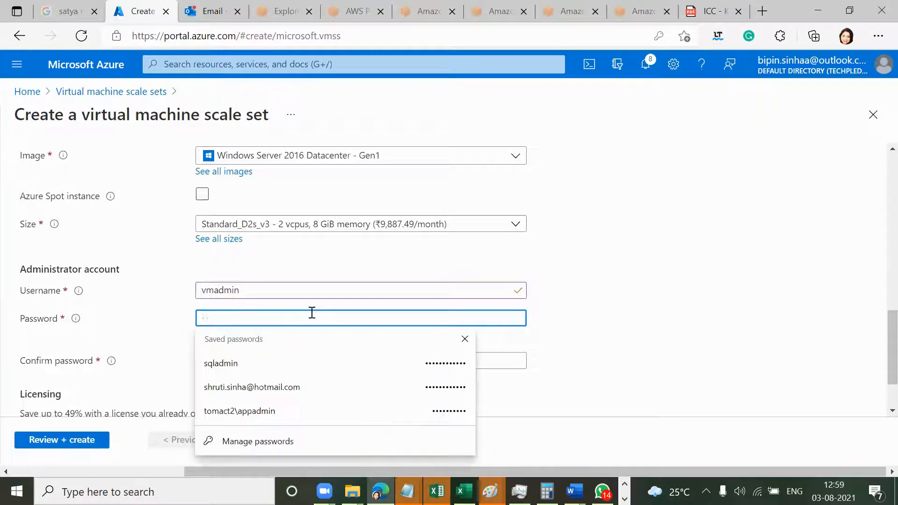
{"action": "type", "text": "Pa"}
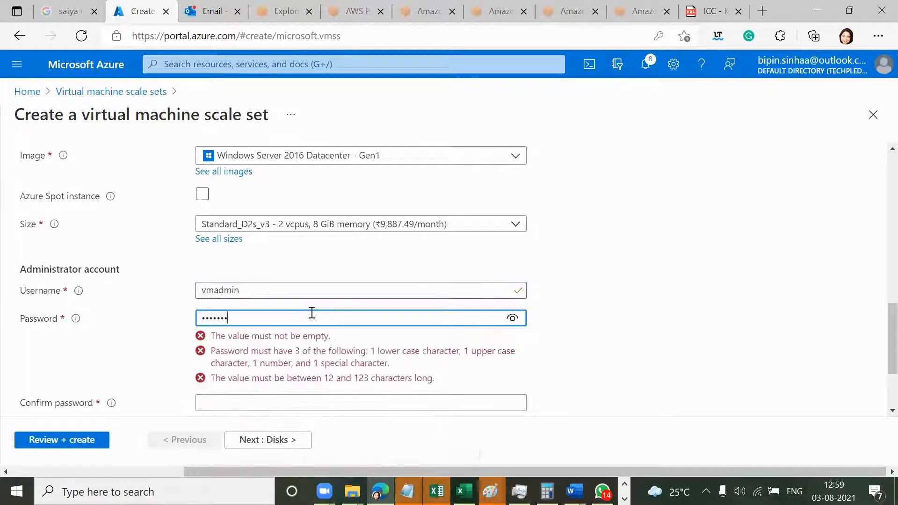
{"action": "type", "text": "•••••••"}
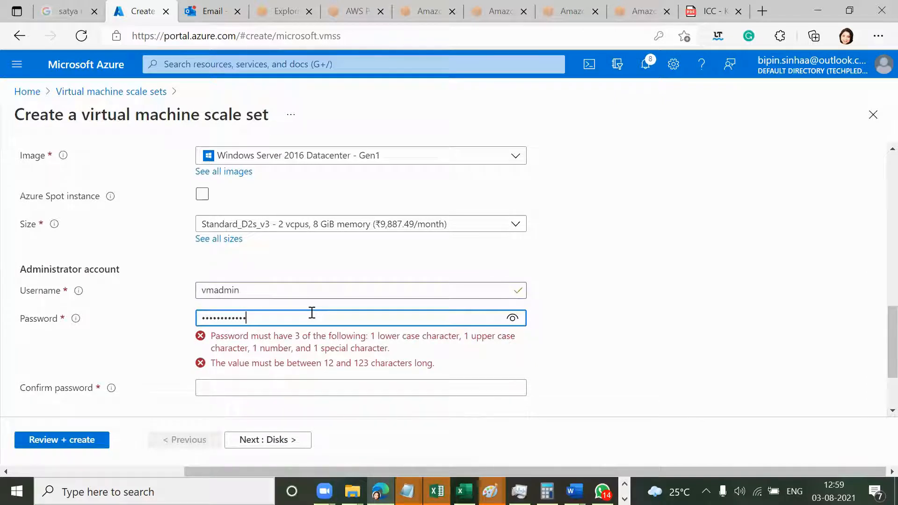
{"action": "left_click", "coordinate": [309, 344]}
{"action": "type", "text": "••••••"}
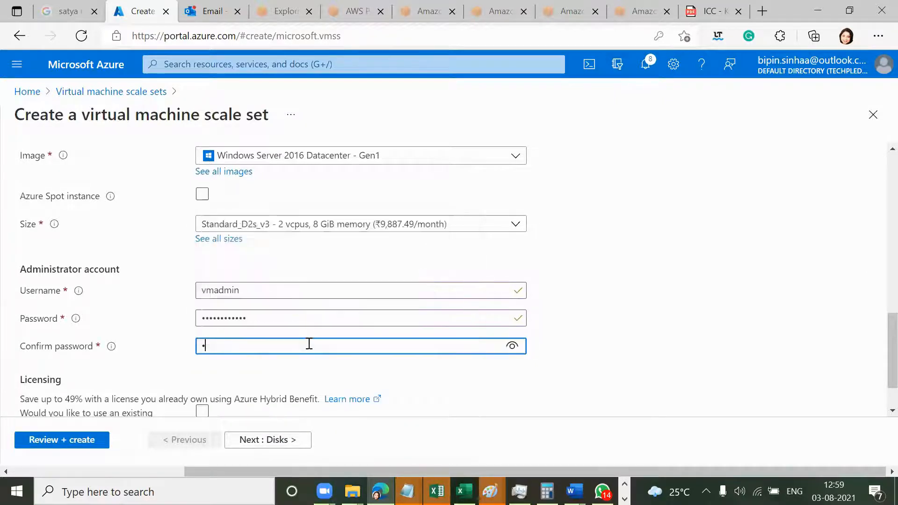
{"action": "type", "text": "•••"}
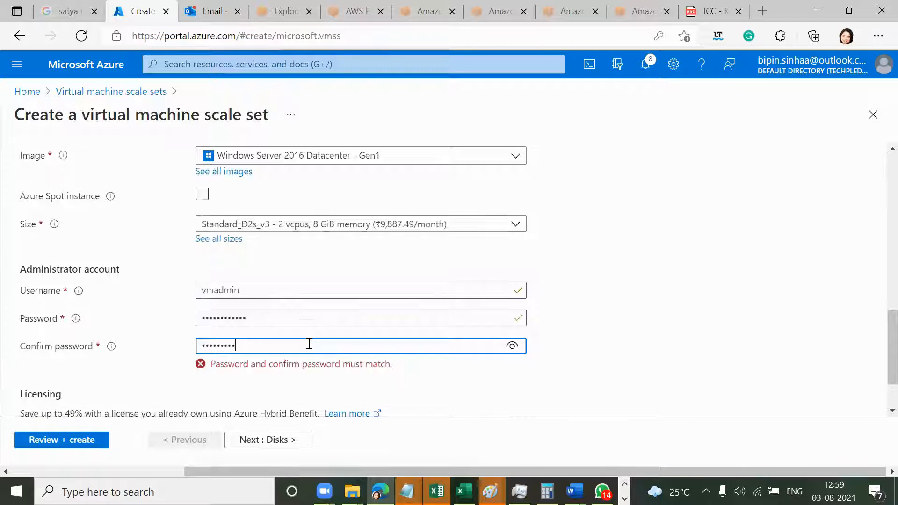
{"action": "type", "text": "•••"}
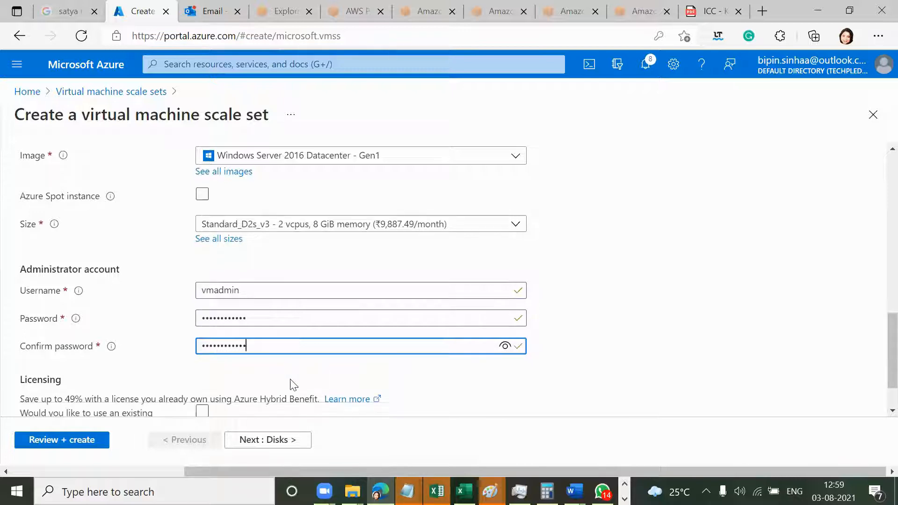
Keep the default disk settings for the scale set and go on to its networking settings.
{"action": "left_click", "coordinate": [298, 438]}
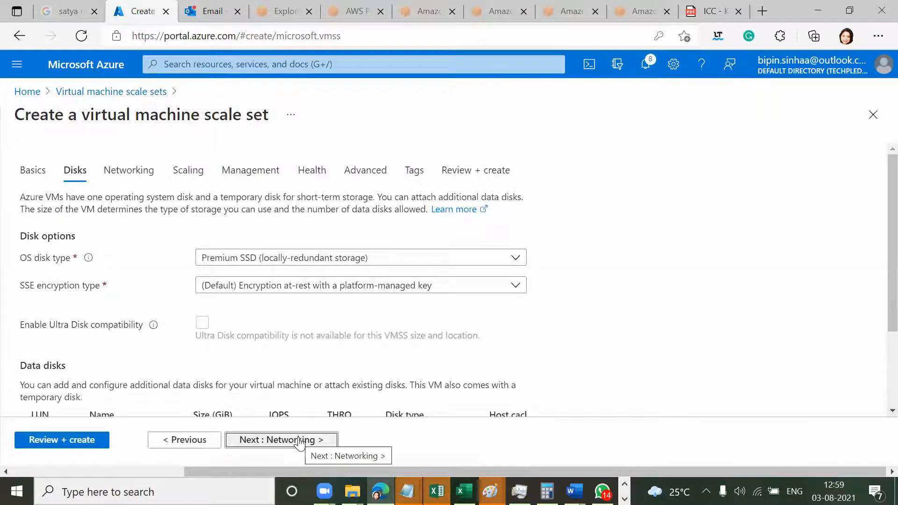
{"action": "scroll", "coordinate": [313, 379], "scroll_direction": "down", "scroll_amount": 3}
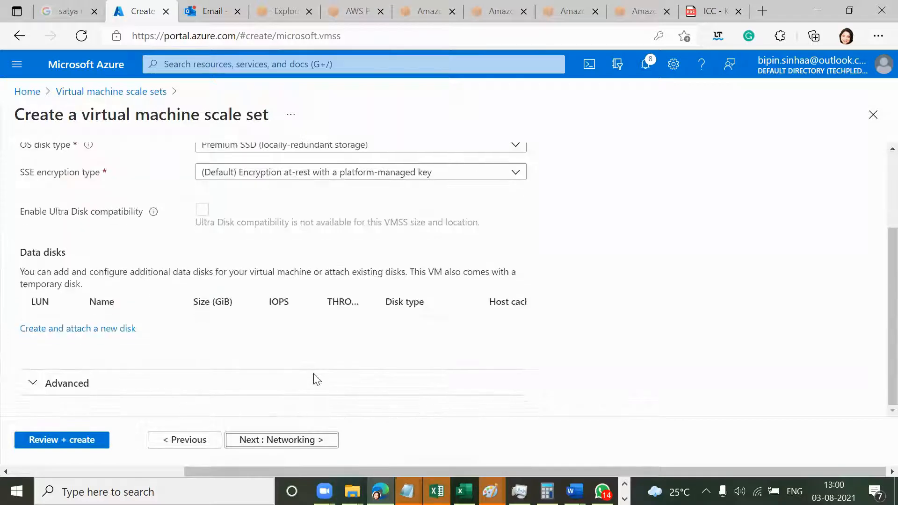
{"action": "left_click", "coordinate": [281, 444]}
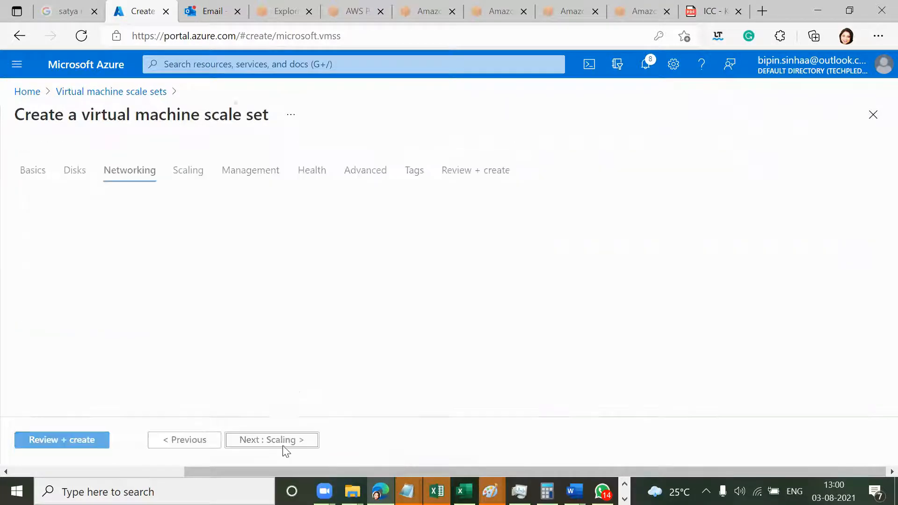
{"action": "scroll", "coordinate": [318, 350], "scroll_direction": "down", "scroll_amount": 1}
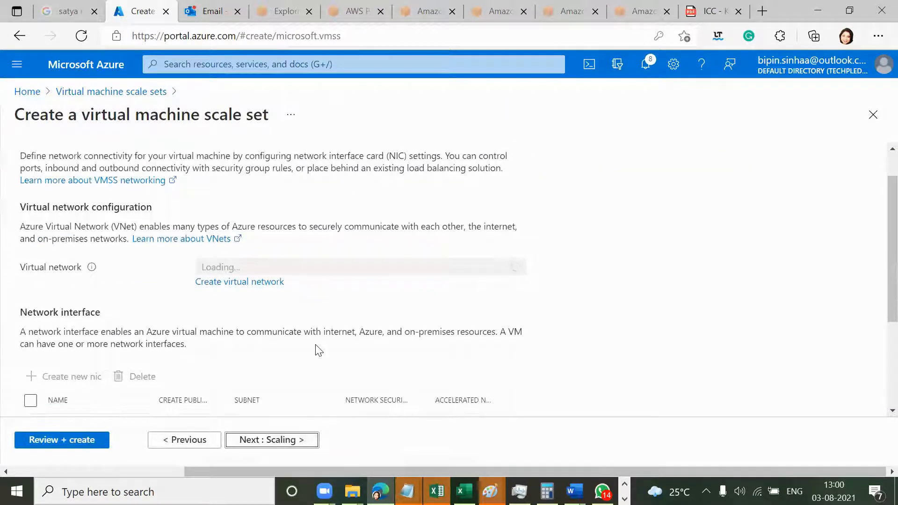
{"action": "scroll", "coordinate": [318, 350], "scroll_direction": "down", "scroll_amount": 2}
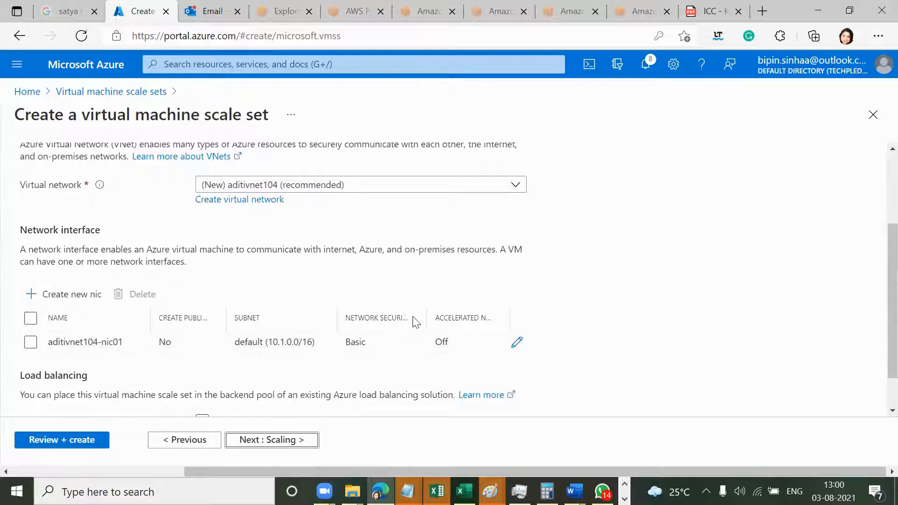
Edit the network interface aditivnet104-nic01 and enable a public IP address for it.
{"action": "left_click", "coordinate": [516, 344]}
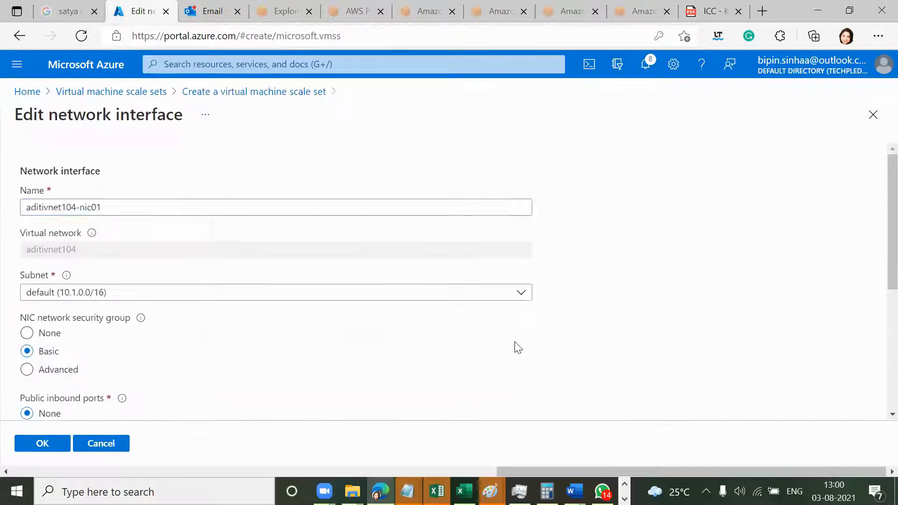
{"action": "scroll", "coordinate": [515, 346], "scroll_direction": "down", "scroll_amount": 2}
{"action": "scroll", "coordinate": [517, 345], "scroll_direction": "down", "scroll_amount": 3}
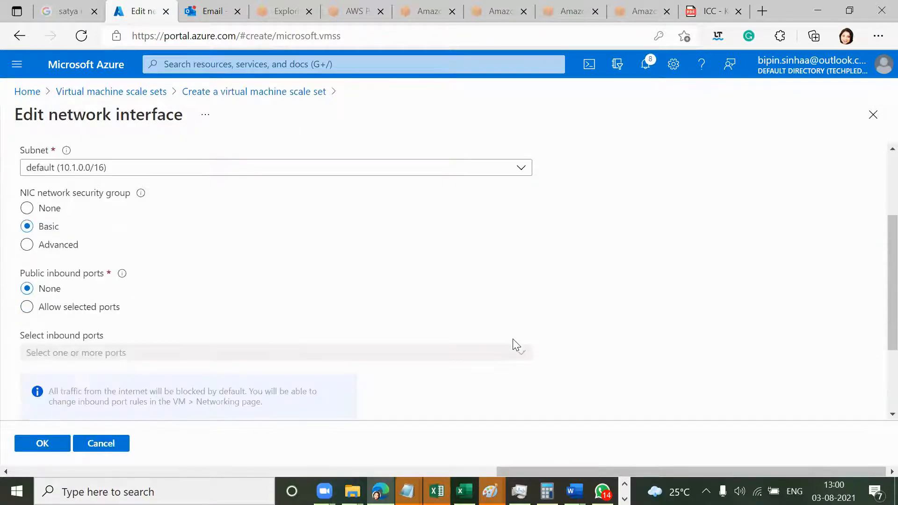
{"action": "scroll", "coordinate": [516, 345], "scroll_direction": "up", "scroll_amount": 5}
{"action": "scroll", "coordinate": [514, 345], "scroll_direction": "down", "scroll_amount": 4}
{"action": "scroll", "coordinate": [251, 376], "scroll_direction": "down", "scroll_amount": 1}
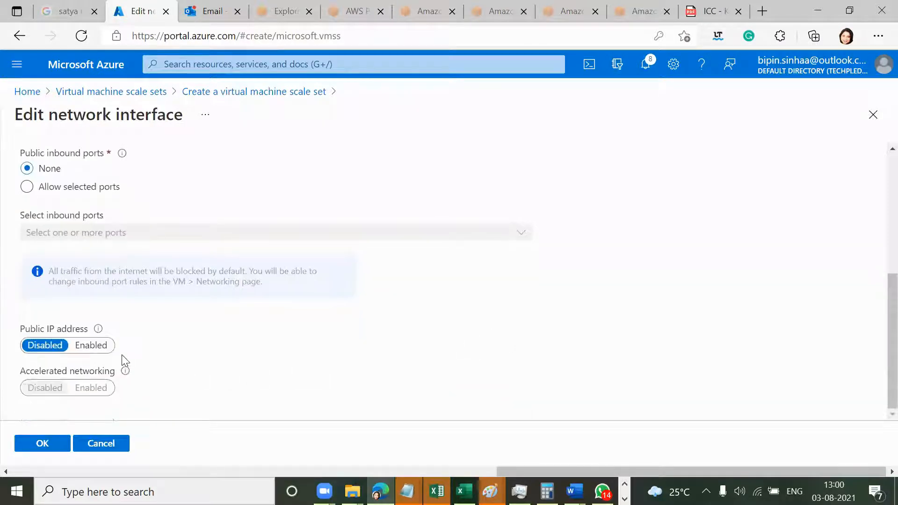
{"action": "left_click", "coordinate": [78, 349]}
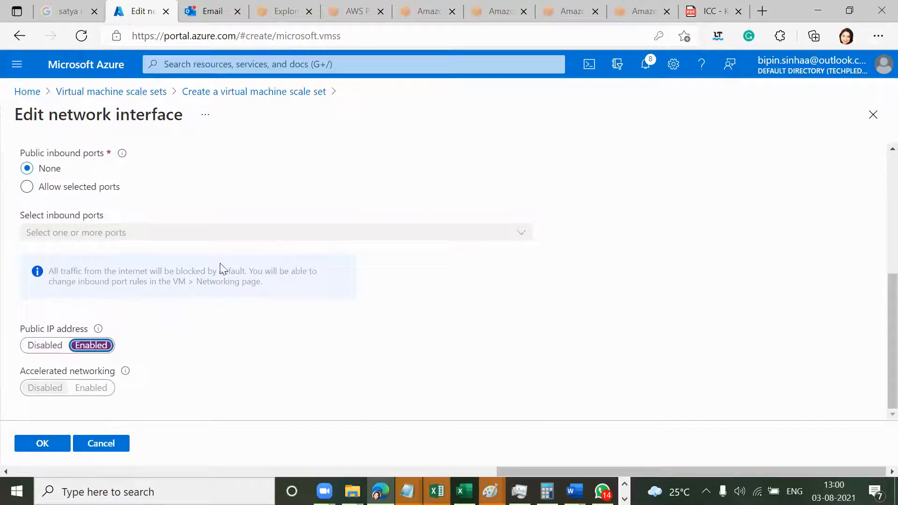
Allow the inbound ports HTTP (80), HTTPS (443) and RDP (3389) on the network interface and save its settings.
{"action": "left_click", "coordinate": [264, 235]}
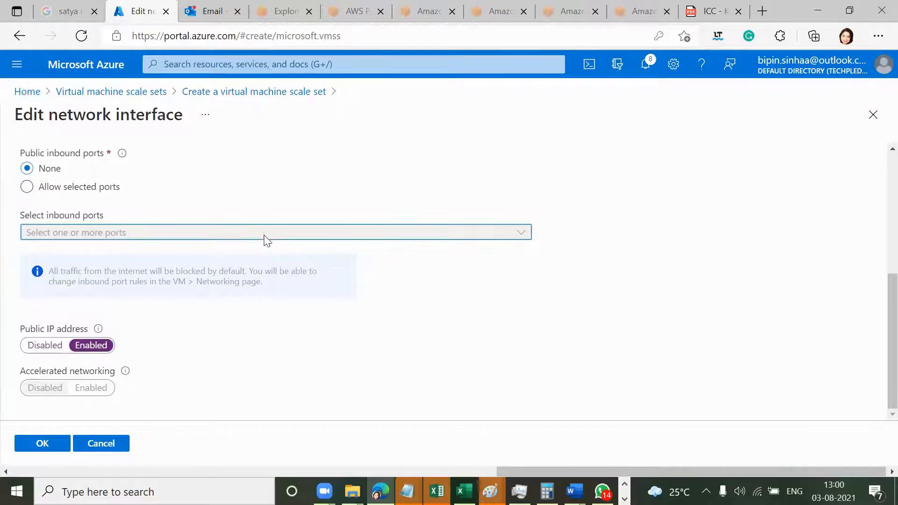
{"action": "left_click", "coordinate": [36, 192]}
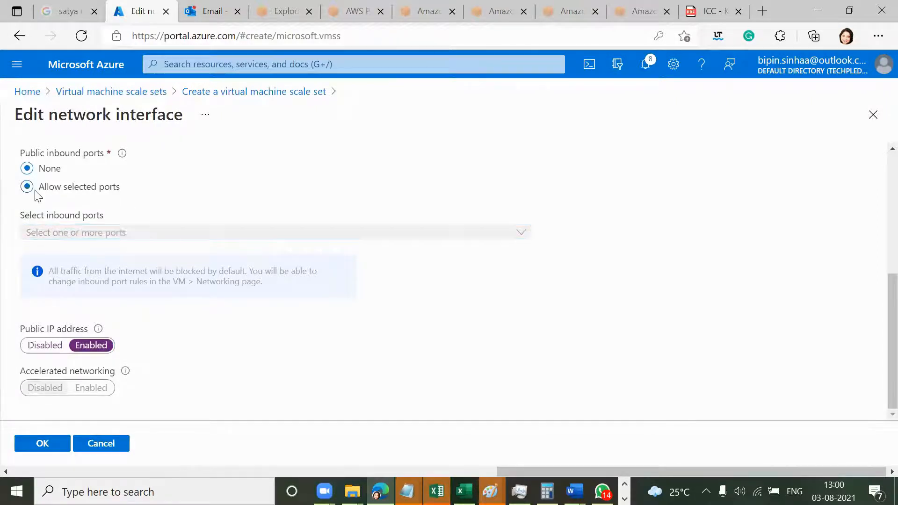
{"action": "left_click", "coordinate": [91, 310]}
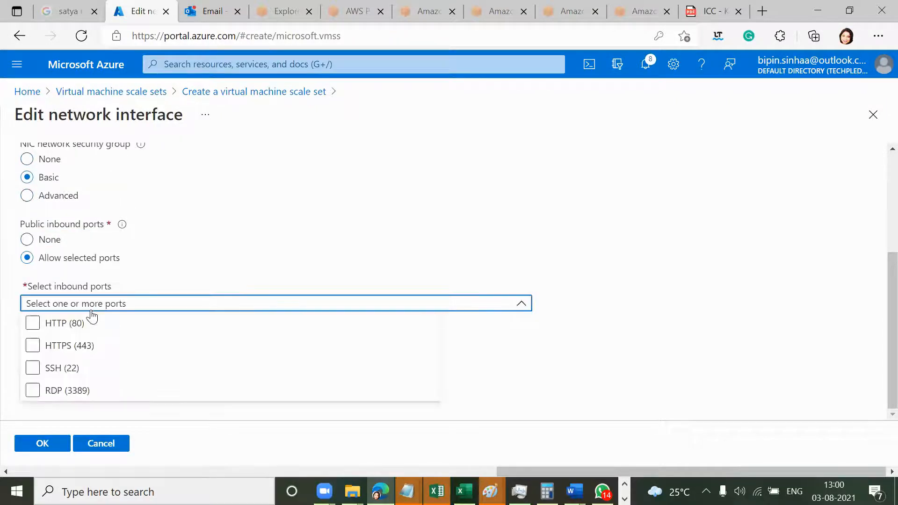
{"action": "left_click", "coordinate": [33, 390]}
{"action": "left_click", "coordinate": [32, 333]}
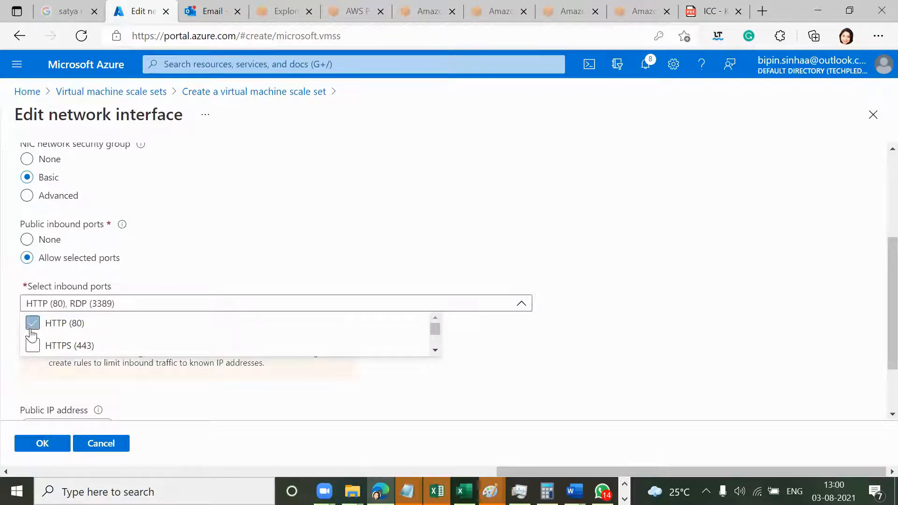
{"action": "left_click", "coordinate": [33, 348]}
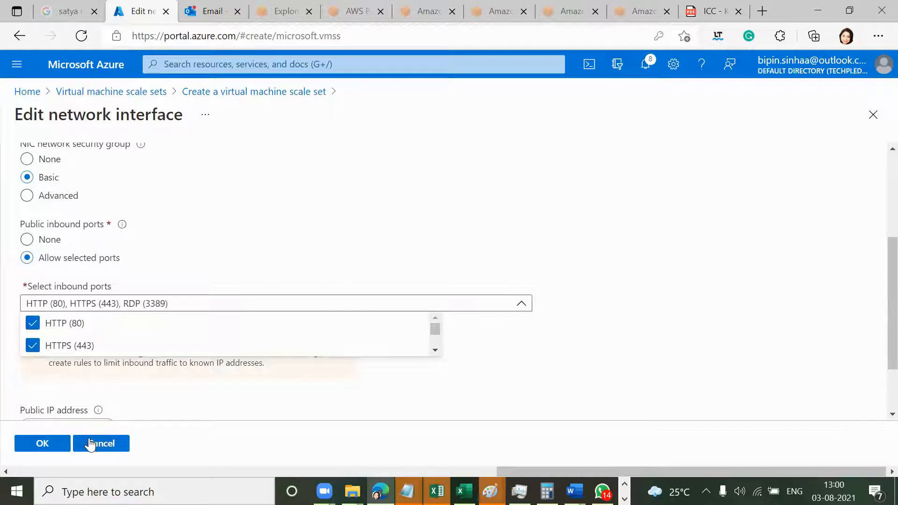
{"action": "left_click", "coordinate": [60, 443]}
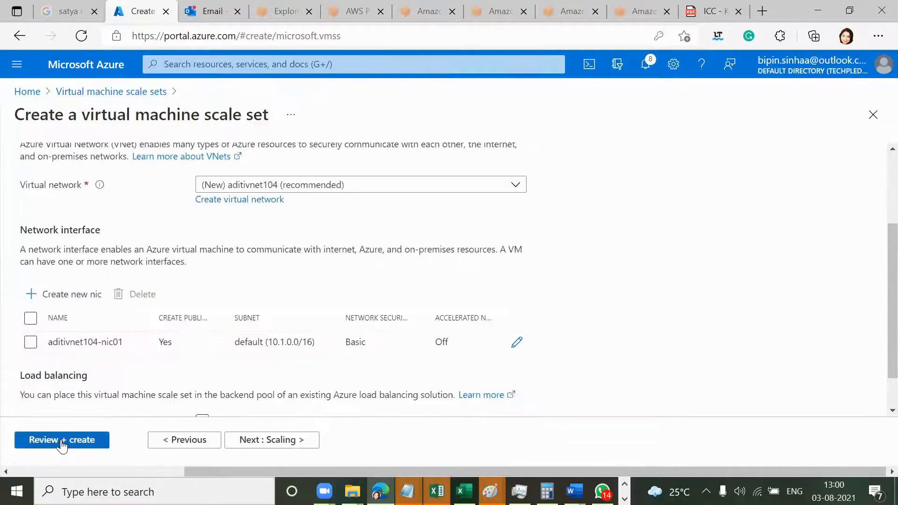
Go on to the scale set's scaling settings and choose the Custom scaling policy.
{"action": "left_click", "coordinate": [281, 440]}
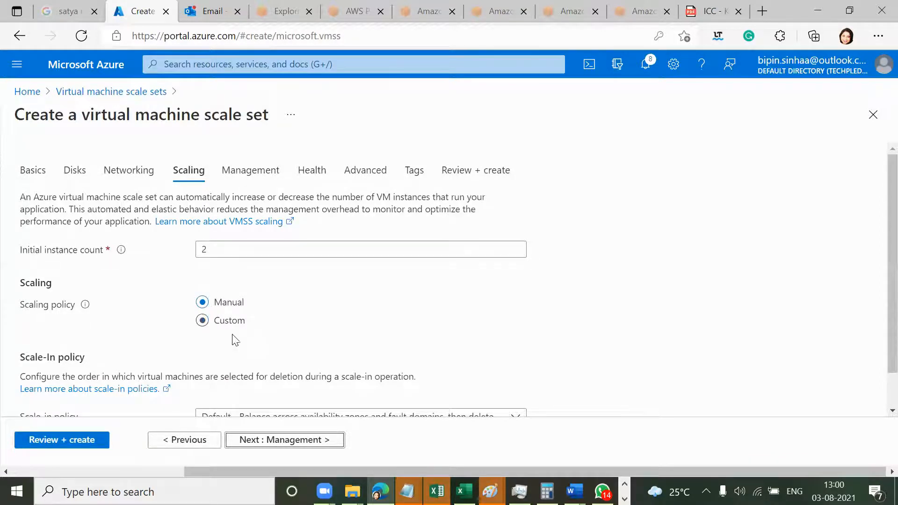
{"action": "scroll", "coordinate": [476, 327], "scroll_direction": "down", "scroll_amount": 1}
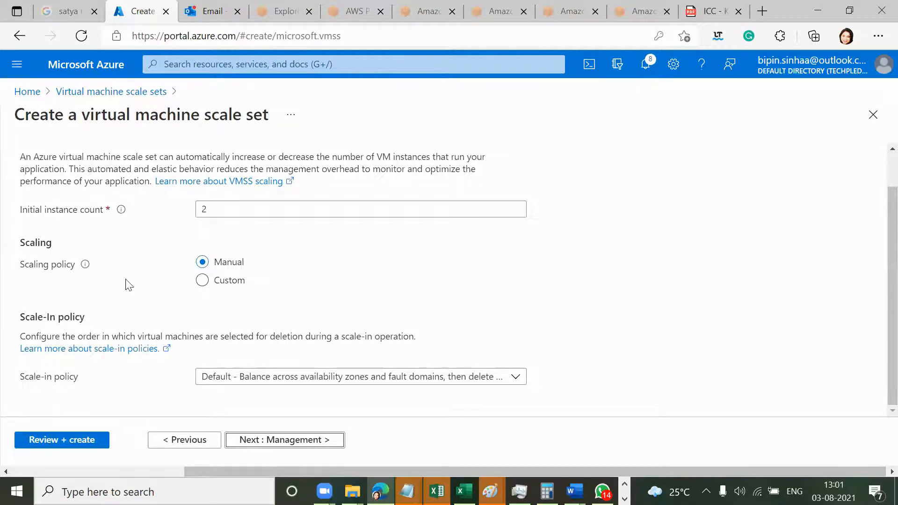
{"action": "left_click", "coordinate": [202, 282]}
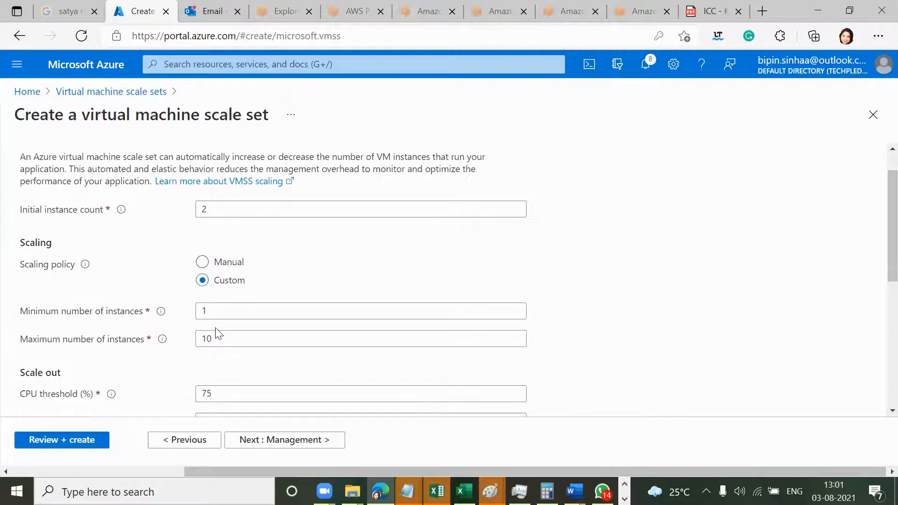
Set the scale-out duration to 5 minutes.
{"action": "scroll", "coordinate": [214, 335], "scroll_direction": "down", "scroll_amount": 3}
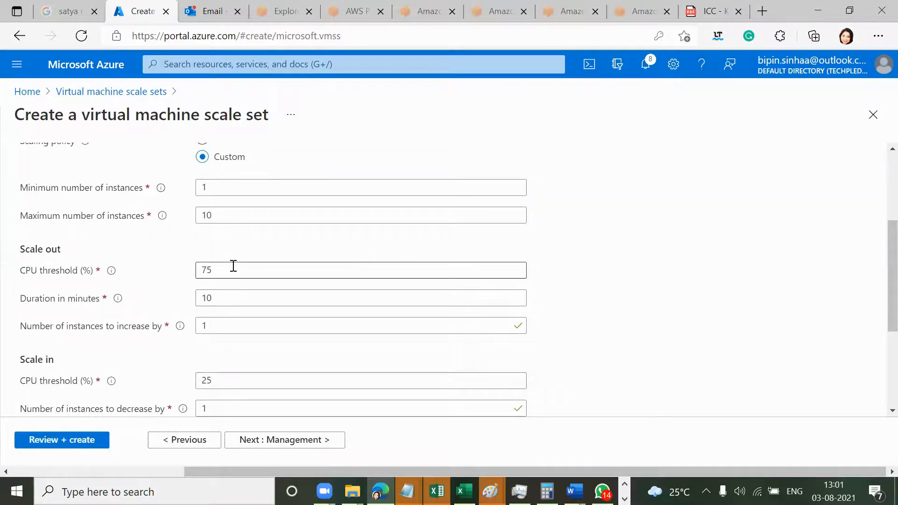
{"action": "left_click", "coordinate": [236, 294]}
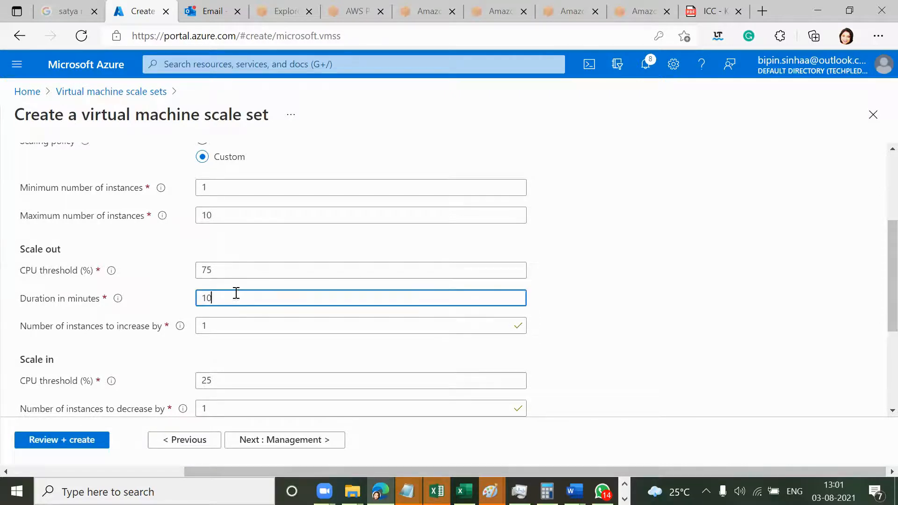
{"action": "key", "text": "BackSpace"}
{"action": "key", "text": "BackSpace"}
{"action": "type", "text": "5r"}
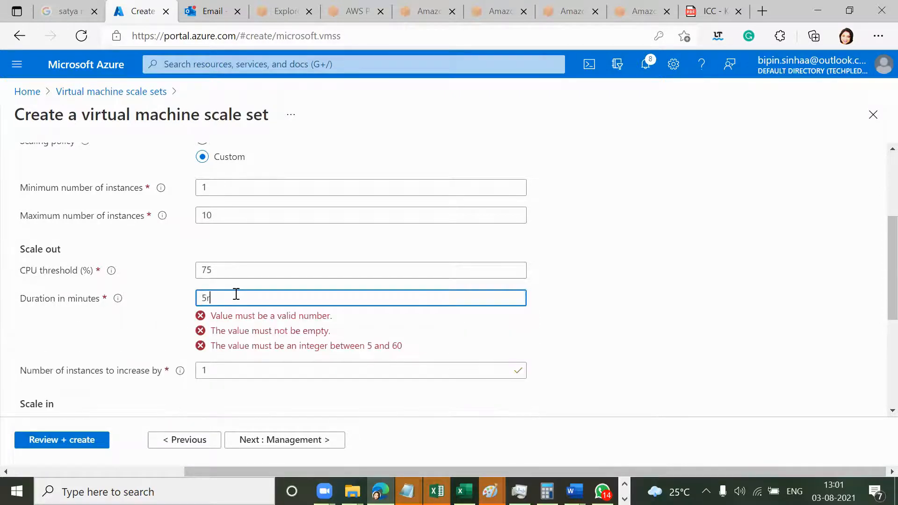
{"action": "key", "text": "BackSpace"}
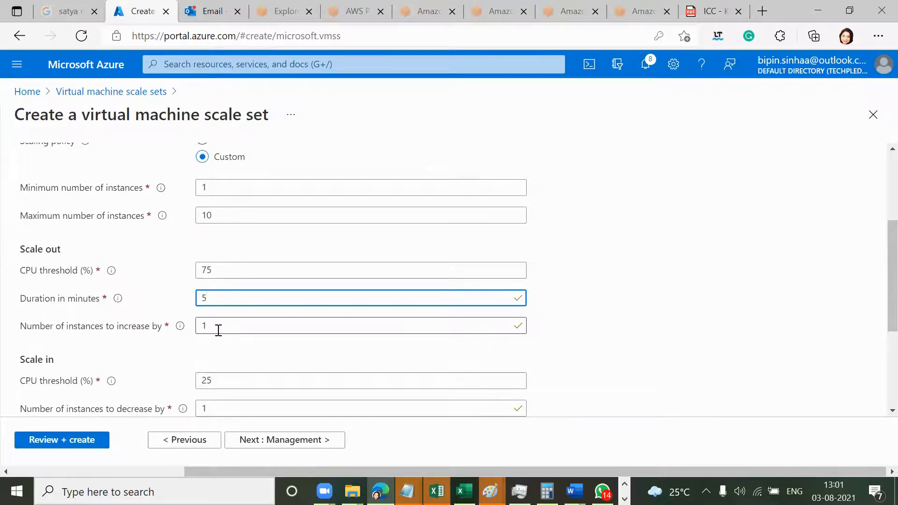
Keep the remaining scaling settings, validate the configuration and create the scale set demoscaleset.
{"action": "scroll", "coordinate": [217, 327], "scroll_direction": "down", "scroll_amount": 3}
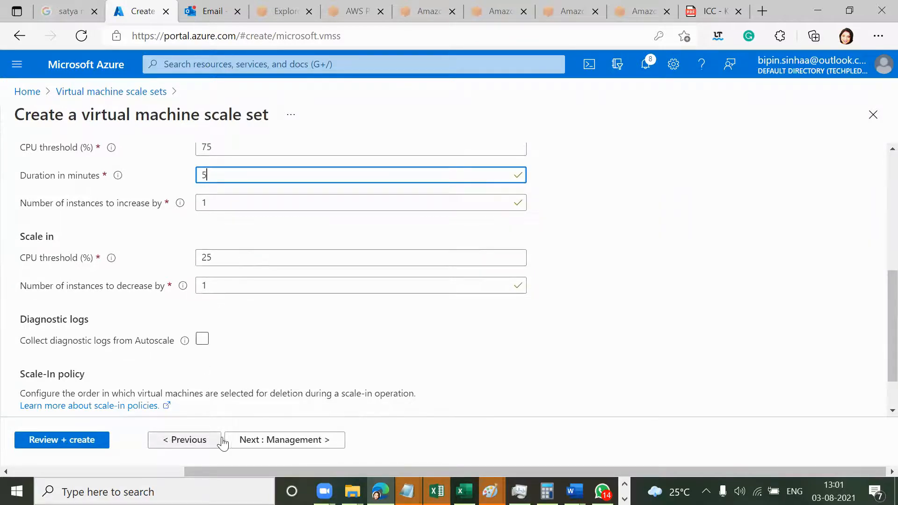
{"action": "left_click", "coordinate": [100, 442]}
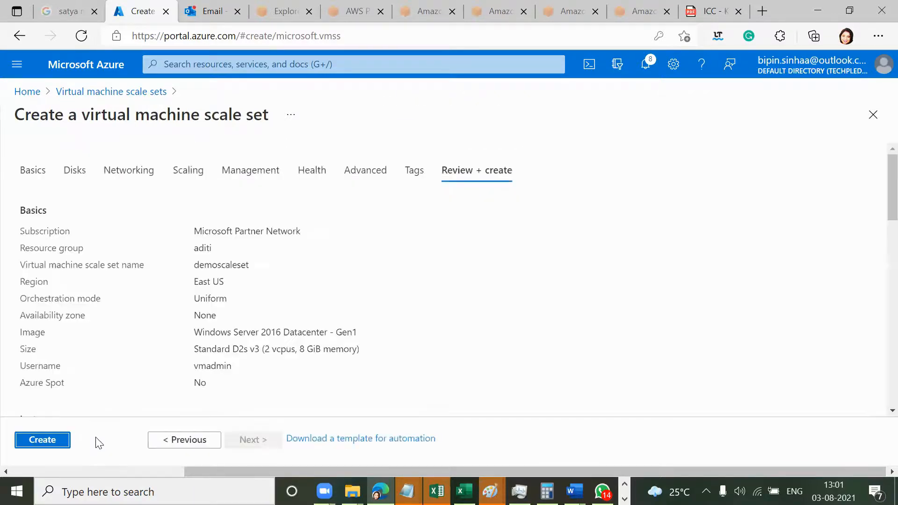
{"action": "left_click", "coordinate": [60, 447]}
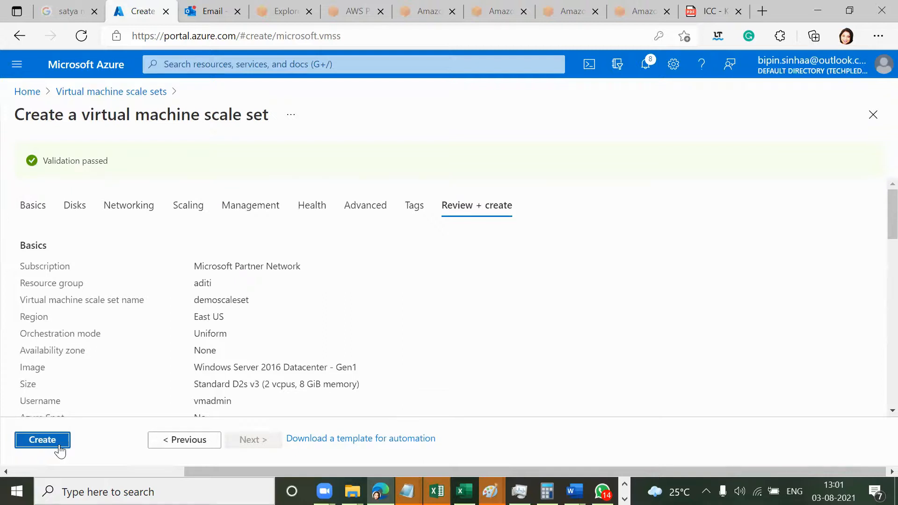
{"action": "left_click", "coordinate": [54, 442]}
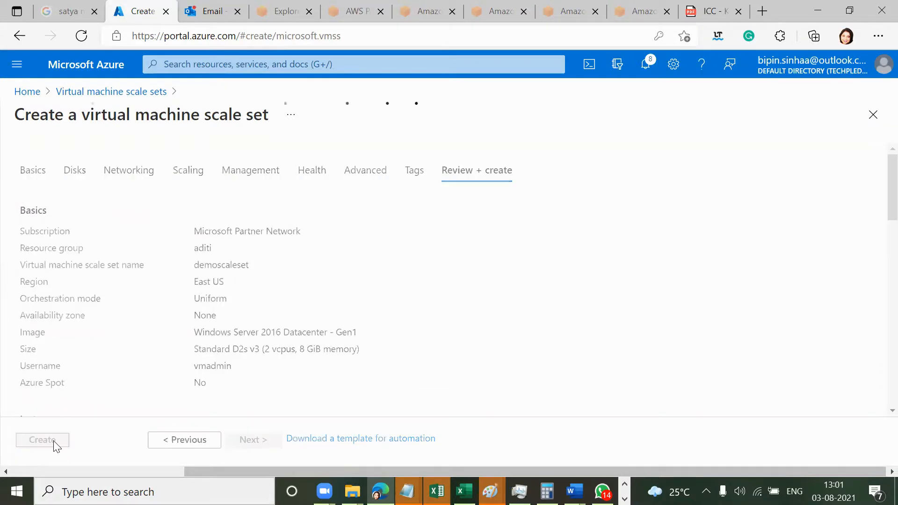